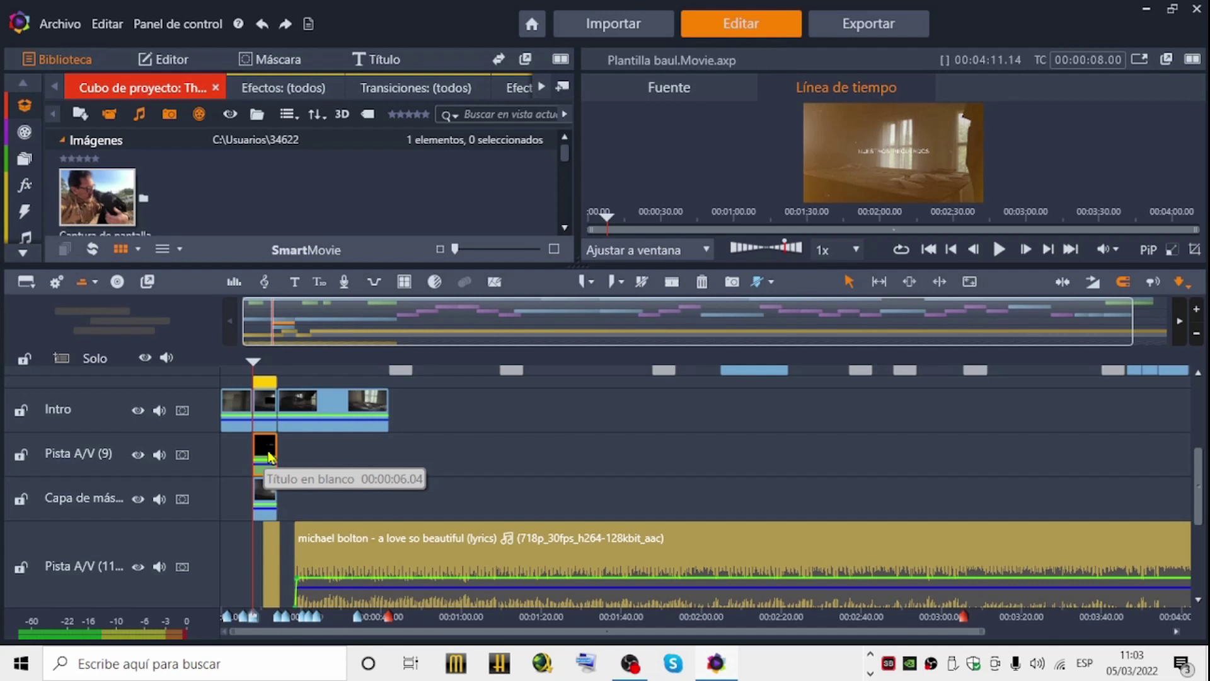
# - Open the first photo group on the upper Escena track for editing and select its escena 1 clip
pyautogui.scroll(5, 268, 457)
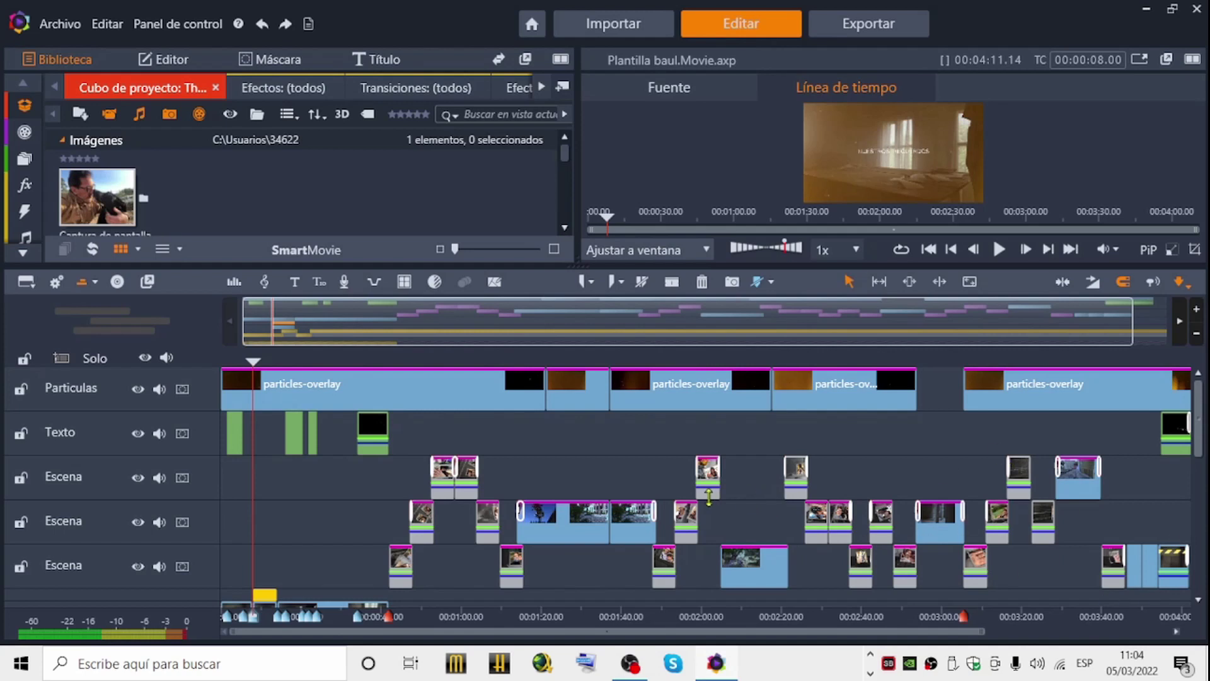
pyautogui.doubleClick(442, 484)
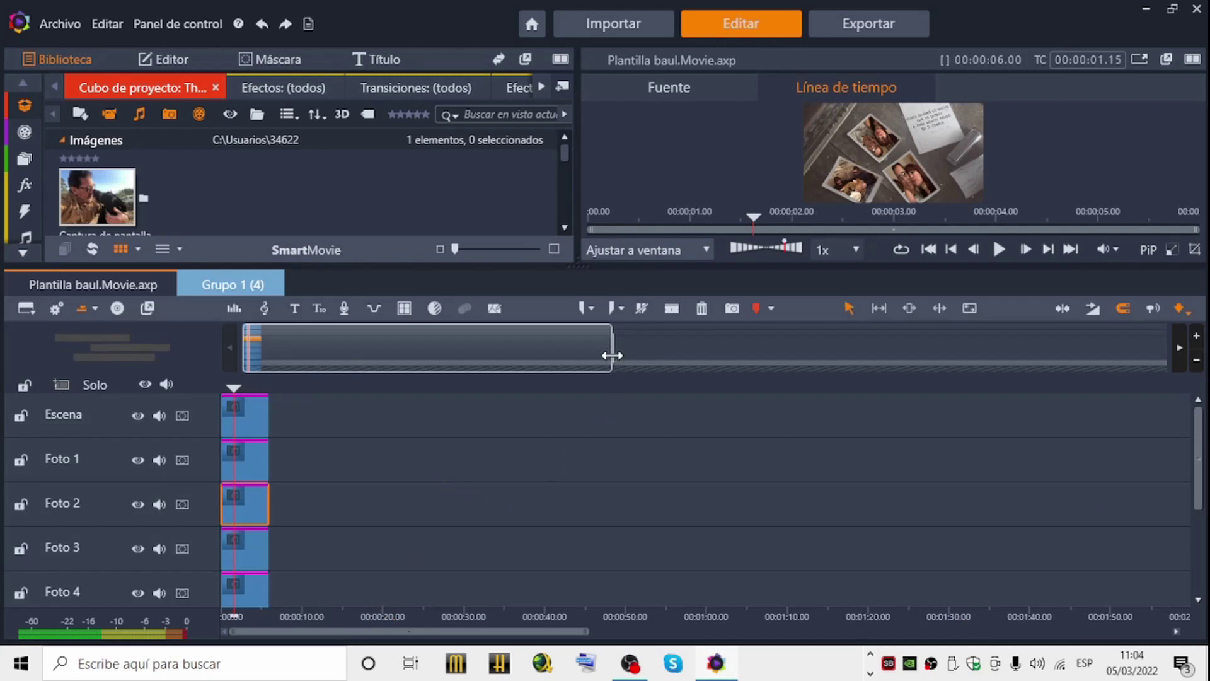
pyautogui.moveTo(618, 351); pyautogui.dragTo(263, 354)
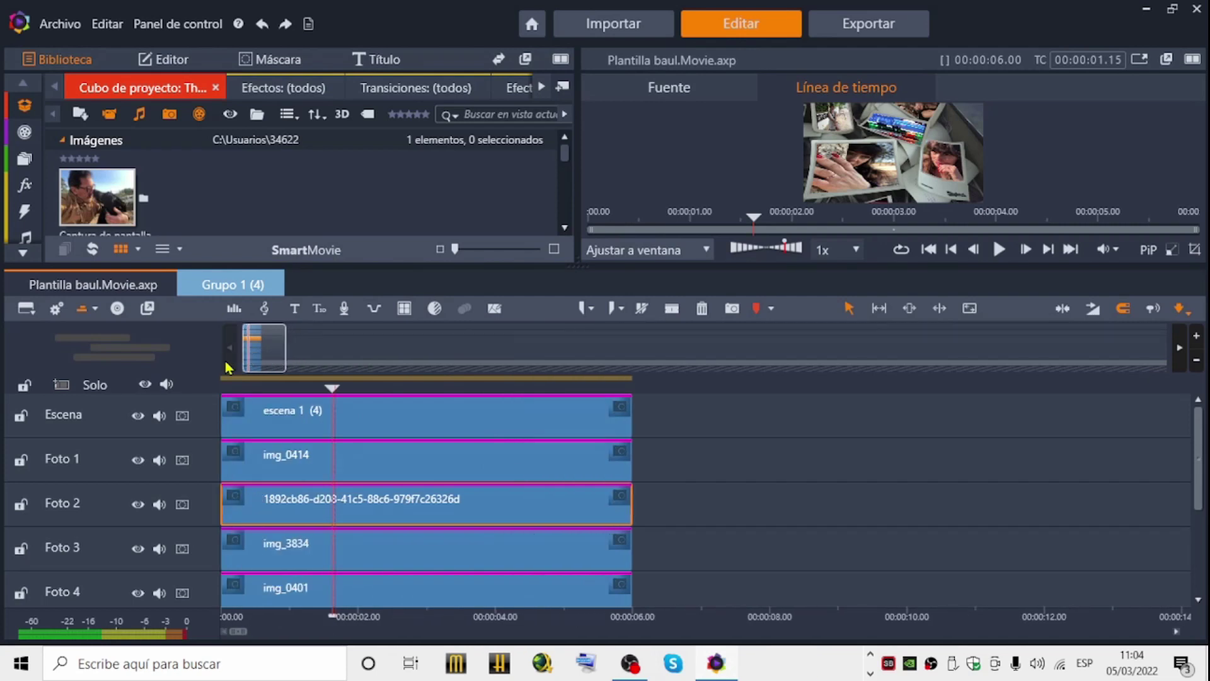
pyautogui.click(280, 411)
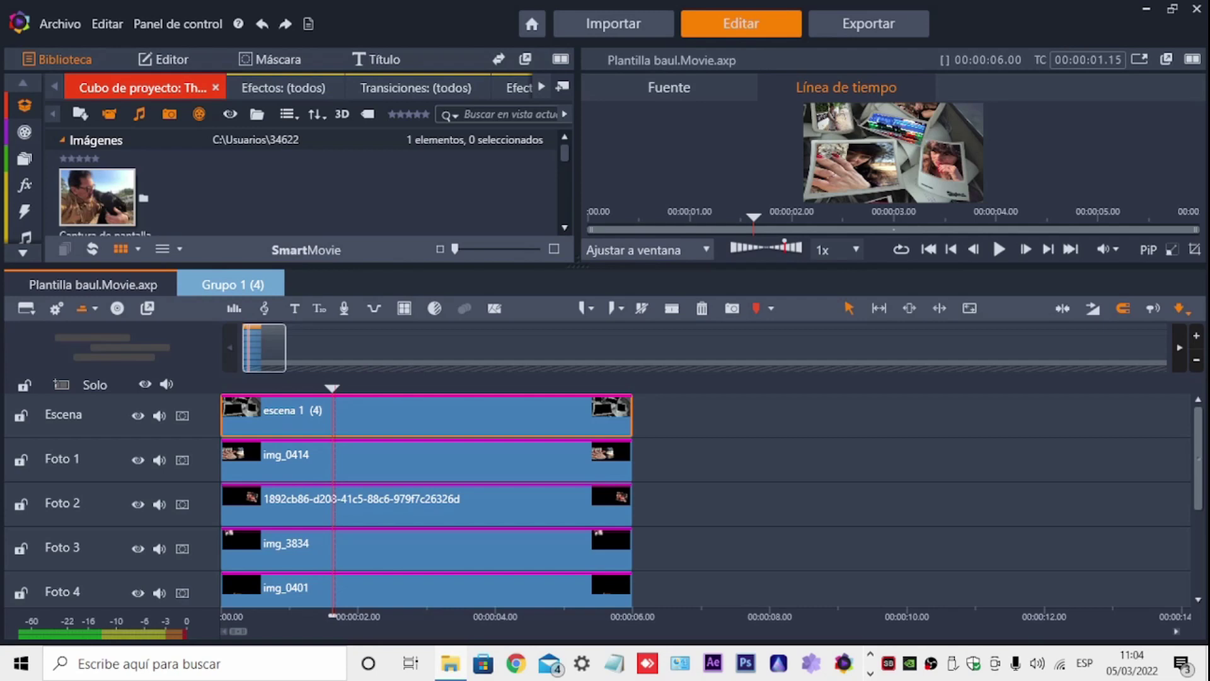
# - Add the project bin image to the empty part of the Foto 1 track, starting at 00:00:07.21
pyautogui.moveTo(97, 197); pyautogui.dragTo(762, 494)
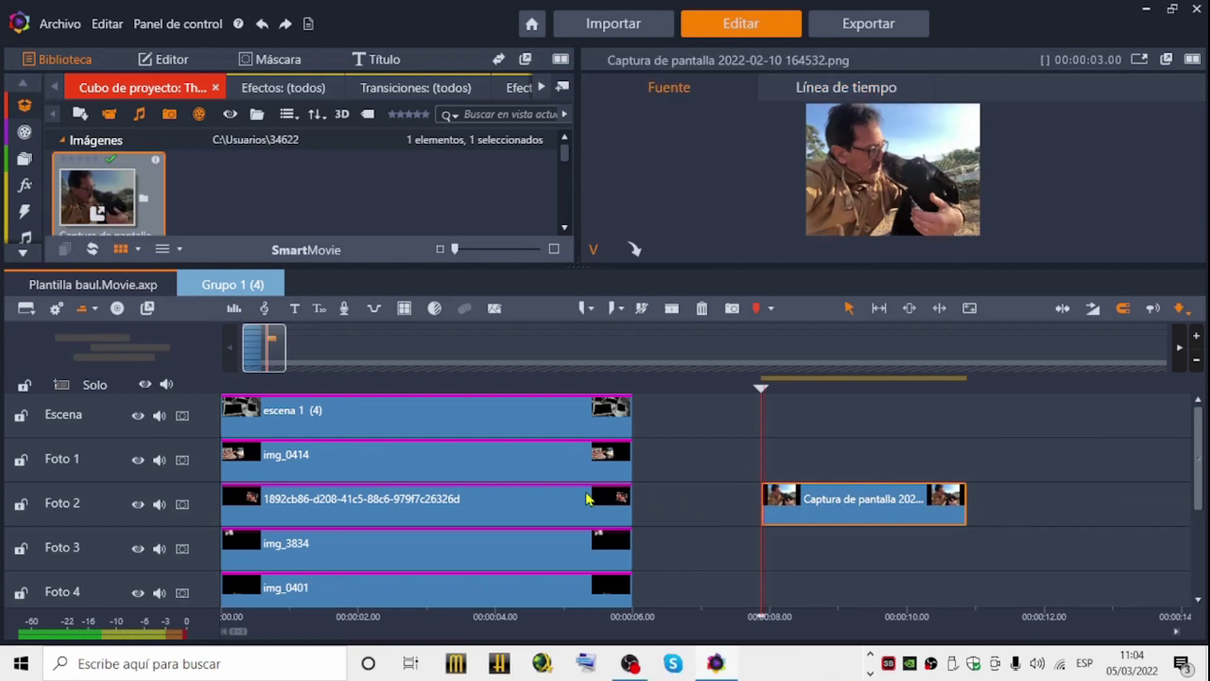
pyautogui.click(533, 417)
pyautogui.click(508, 459)
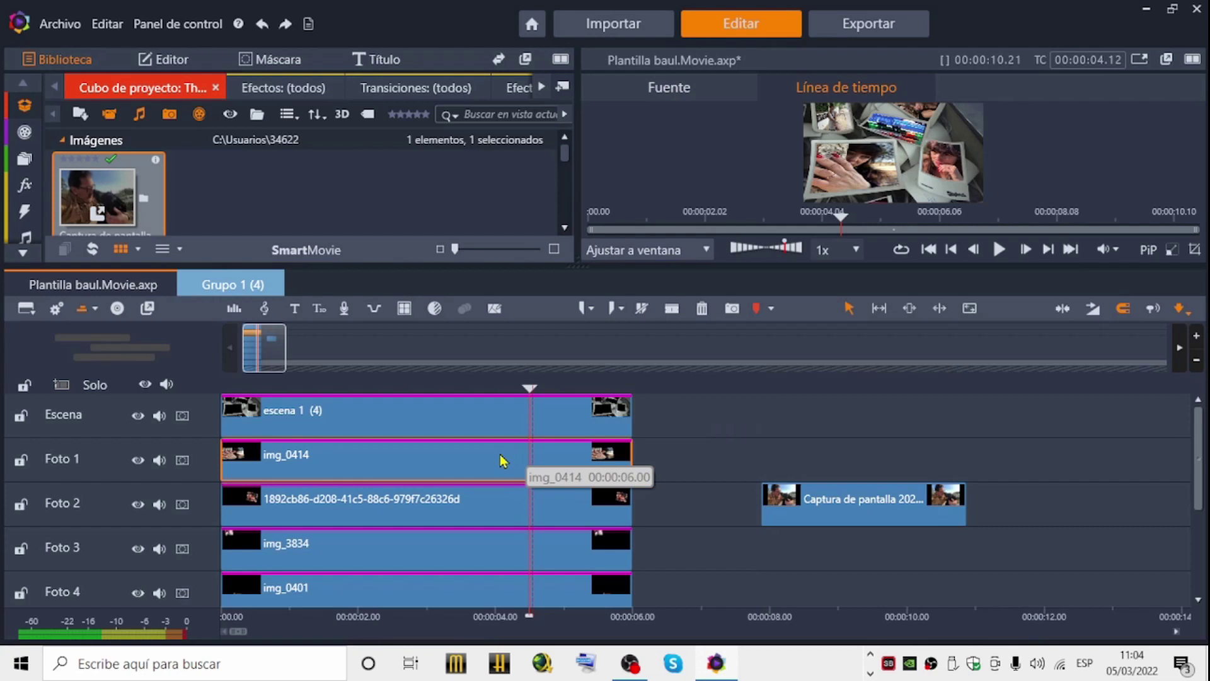
pyautogui.click(1172, 252)
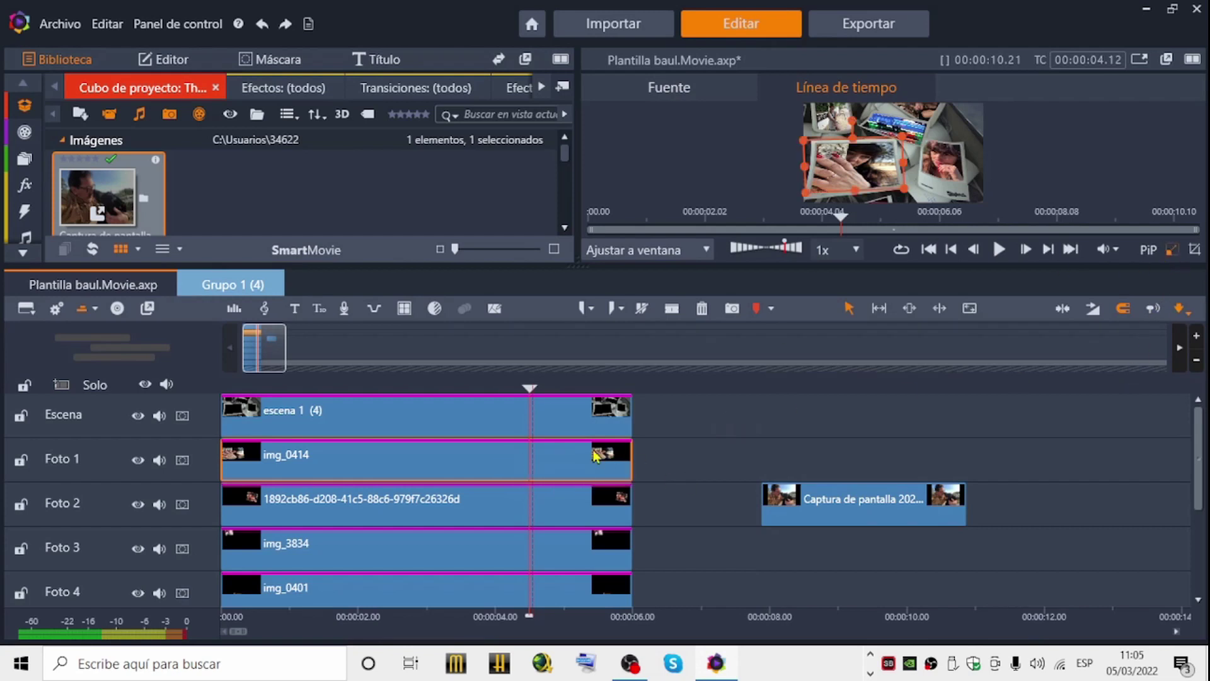
pyautogui.moveTo(802, 494); pyautogui.dragTo(799, 481)
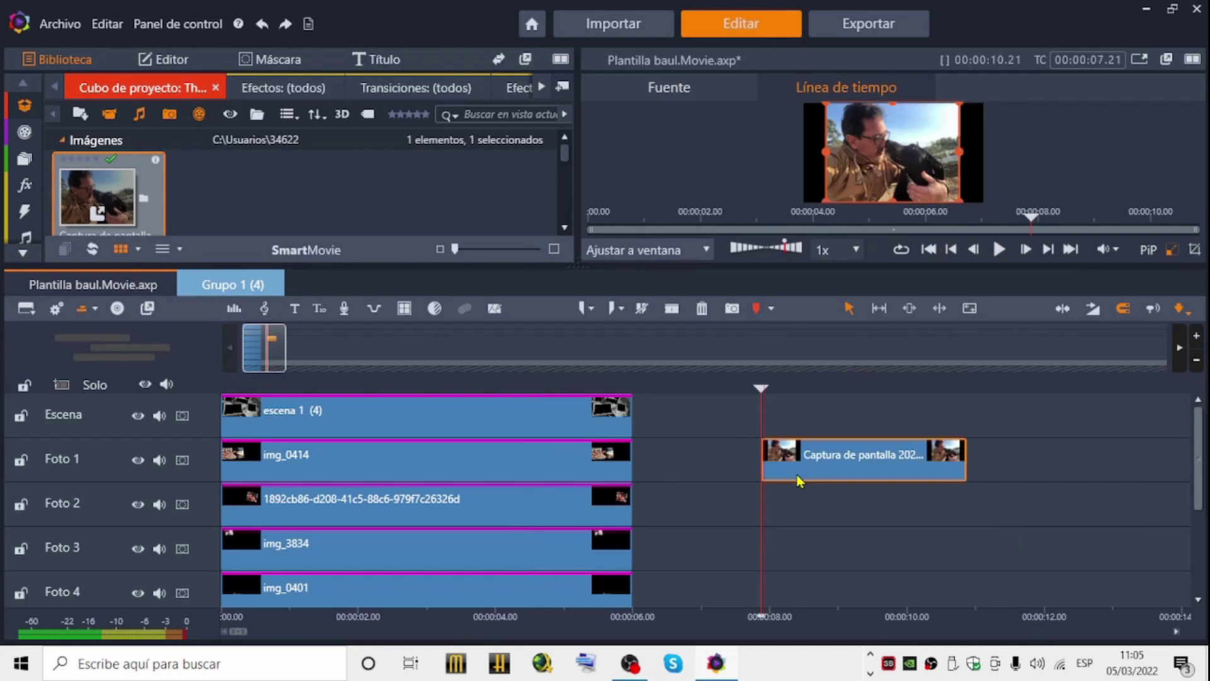
# - Copy all effects from img_0414 and paste them as attributes onto the new image on the Foto 1 track
pyautogui.click(515, 459)
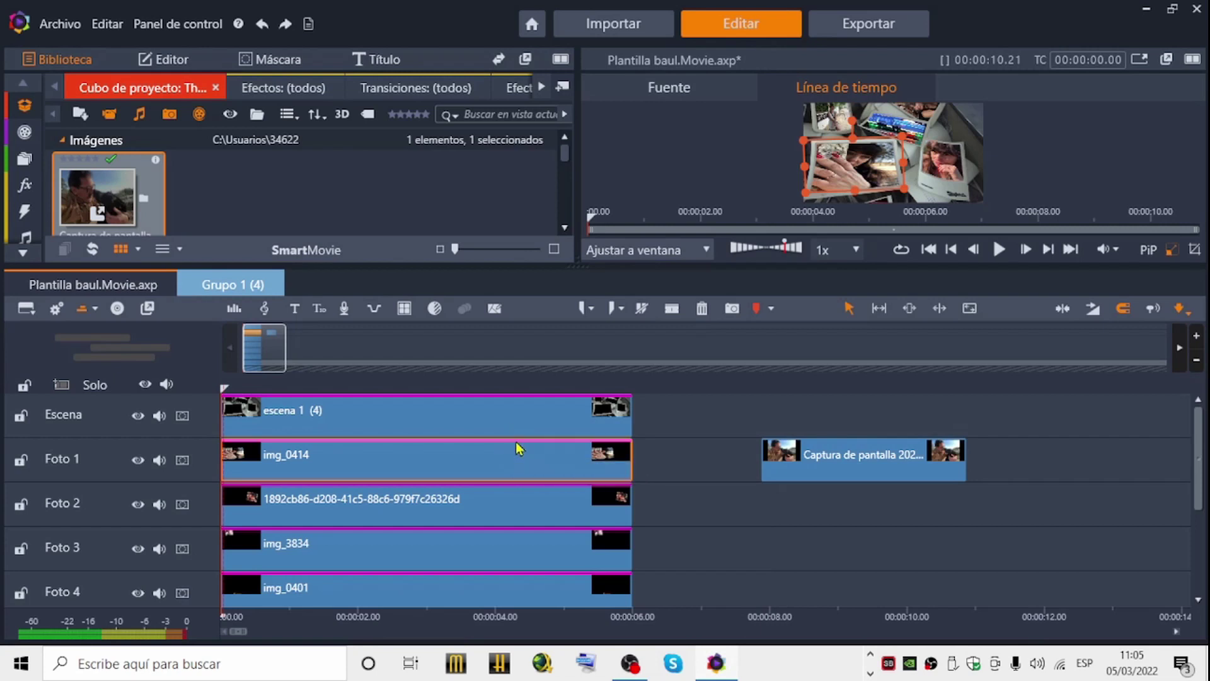
pyautogui.rightClick(516, 443)
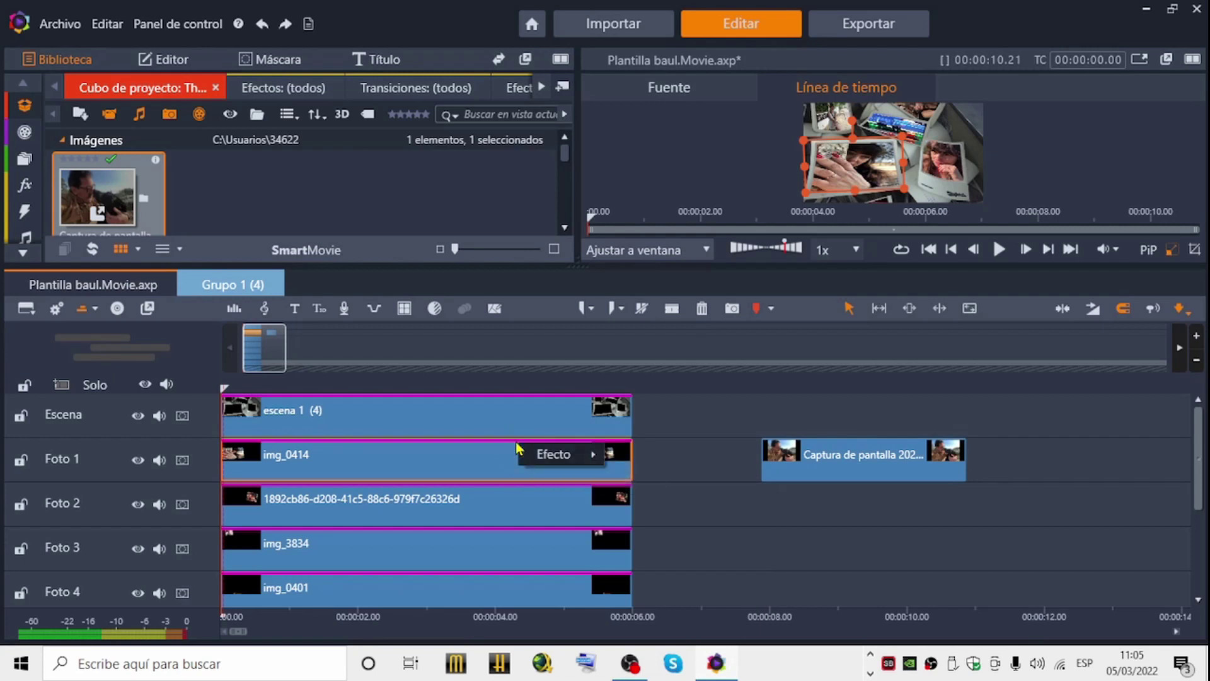
pyautogui.moveTo(548, 453)
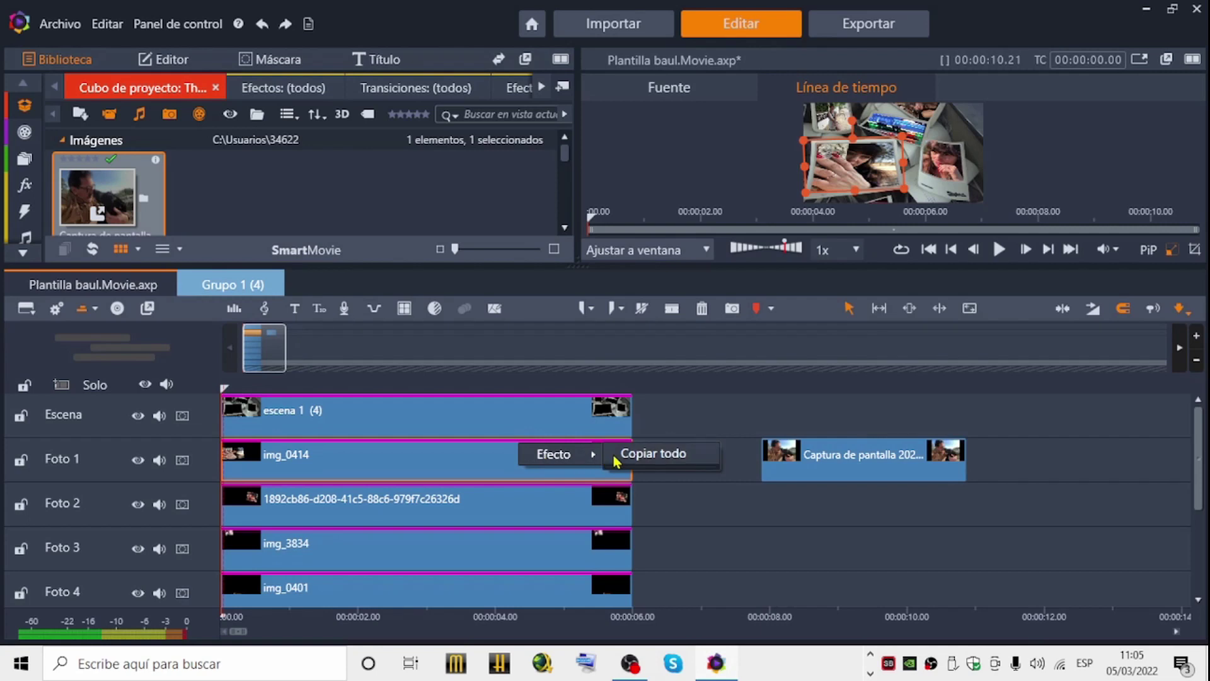
pyautogui.click(649, 453)
pyautogui.click(797, 461)
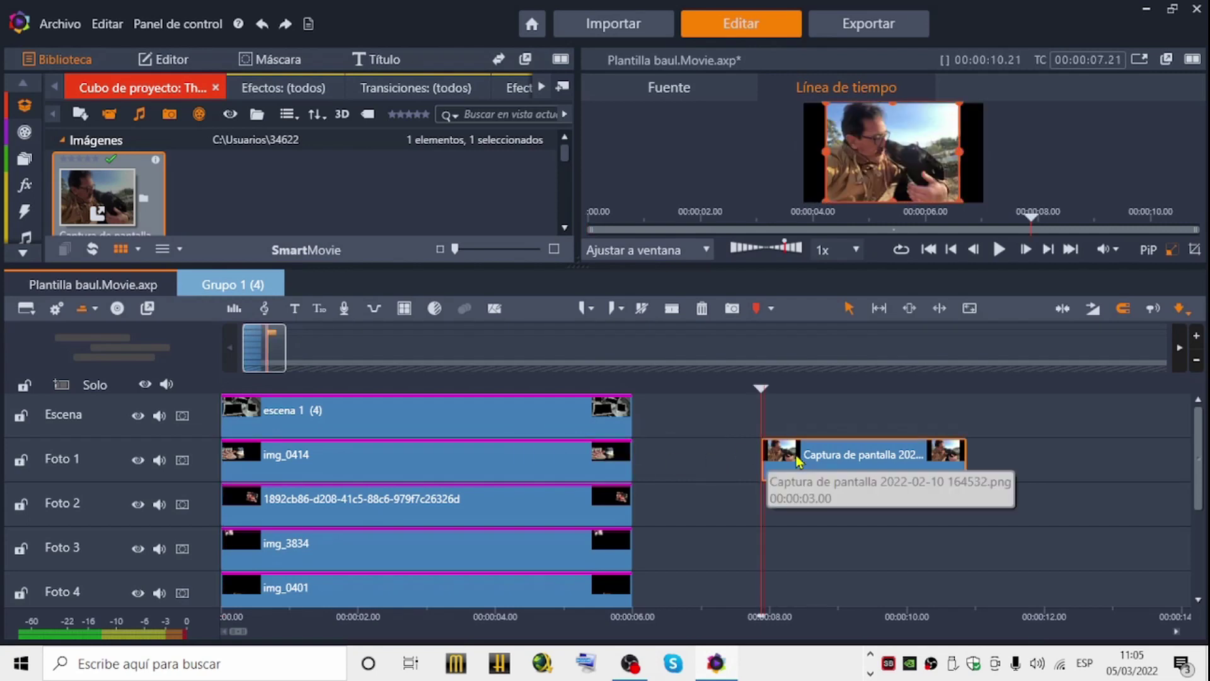
pyautogui.rightClick(797, 461)
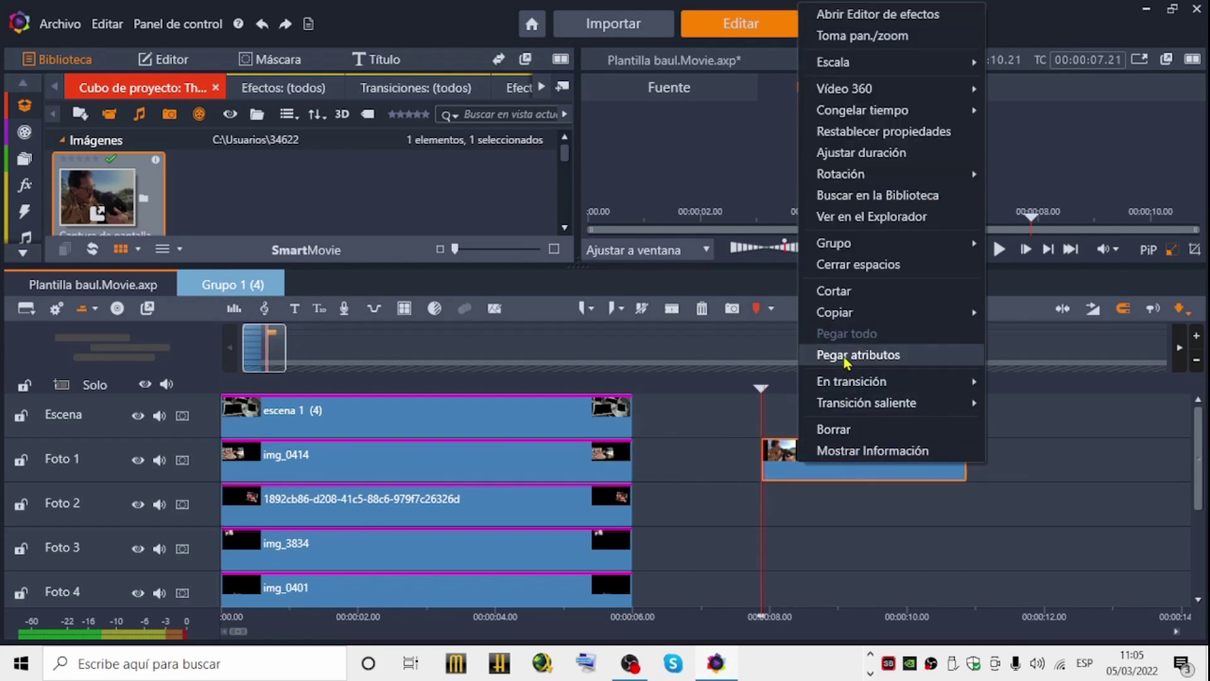
pyautogui.click(844, 334)
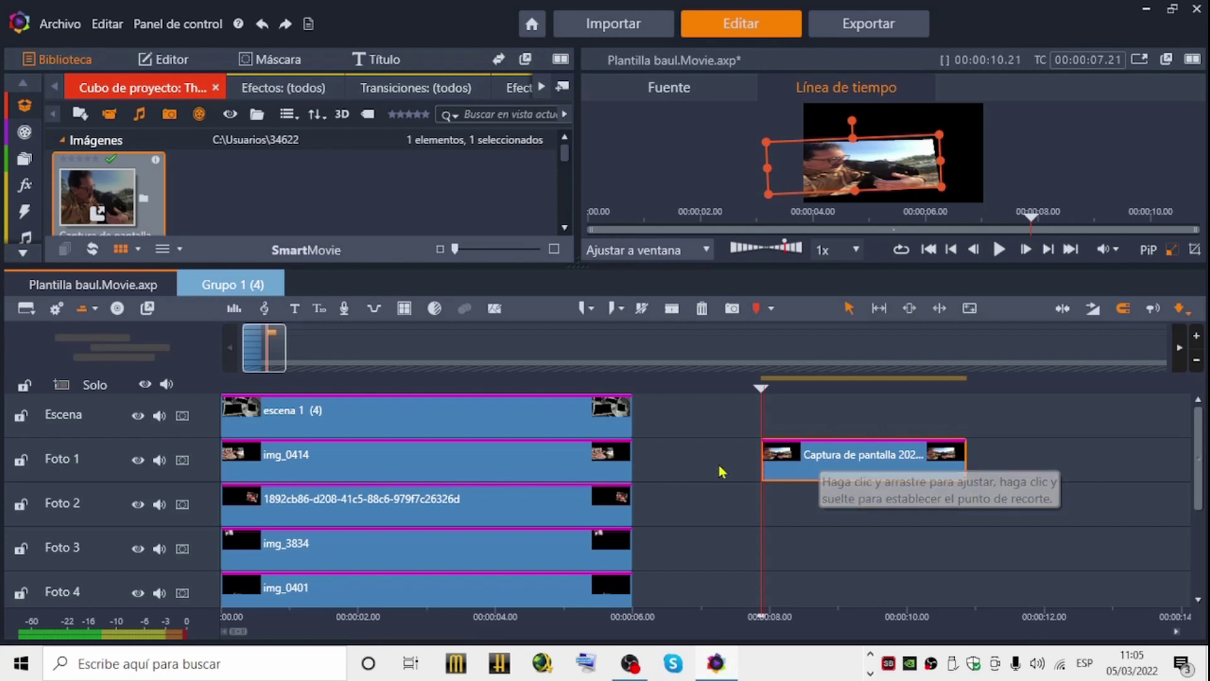
# - Replace img_0414 on the Foto 1 track with the new image, closing the gap and extending it to fill the group's 6 seconds
pyautogui.click(602, 470)
pyautogui.click(701, 312)
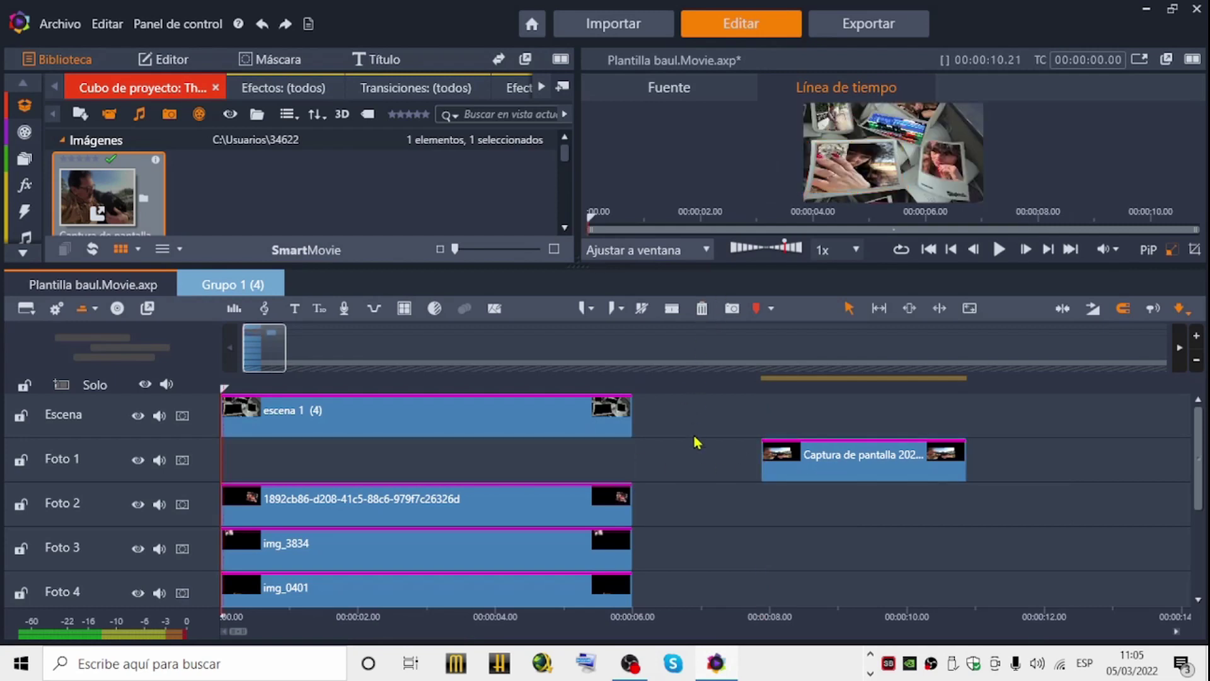
pyautogui.rightClick(693, 449)
pyautogui.click(720, 489)
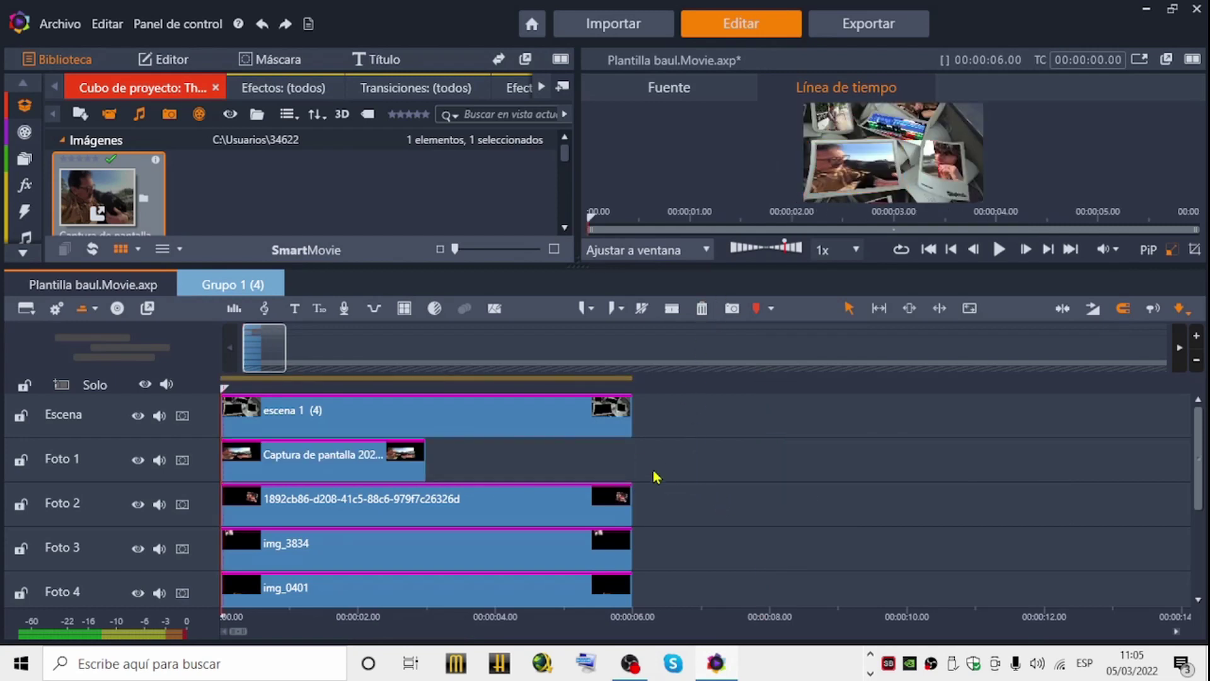
pyautogui.moveTo(423, 467); pyautogui.dragTo(629, 473)
pyautogui.click(599, 462)
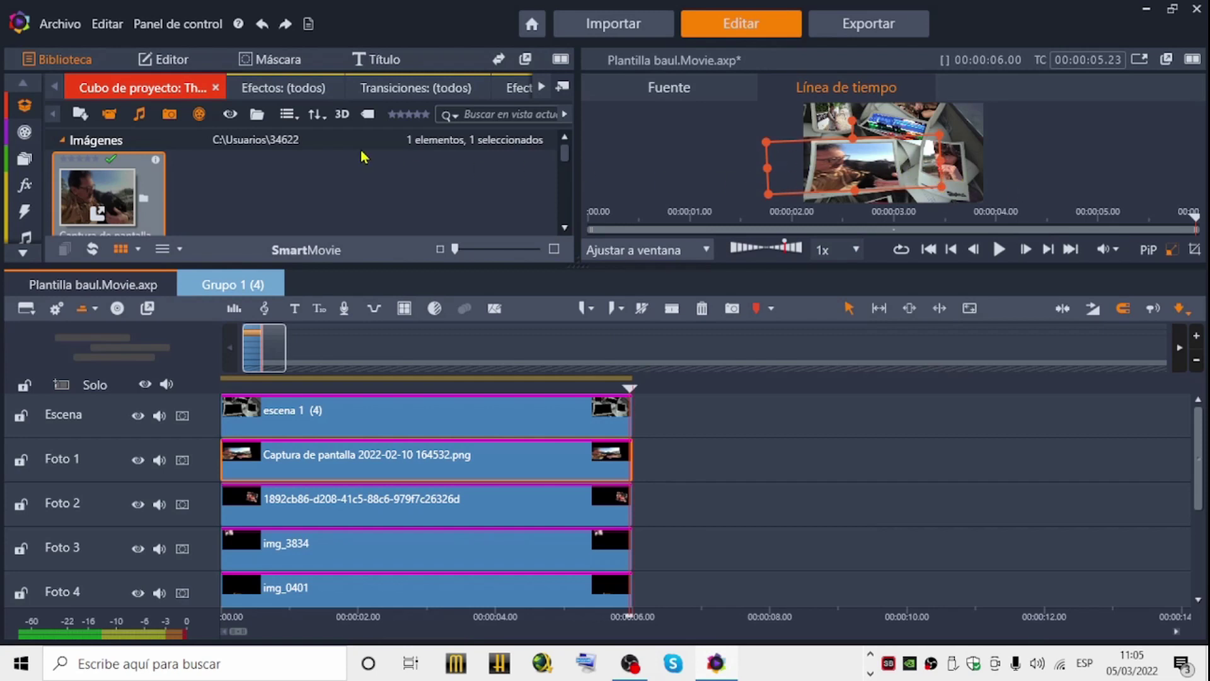
# - Unlink the new image's size proportions and reduce its horizontal size to 70,4 to fit the photo frame
pyautogui.click(164, 60)
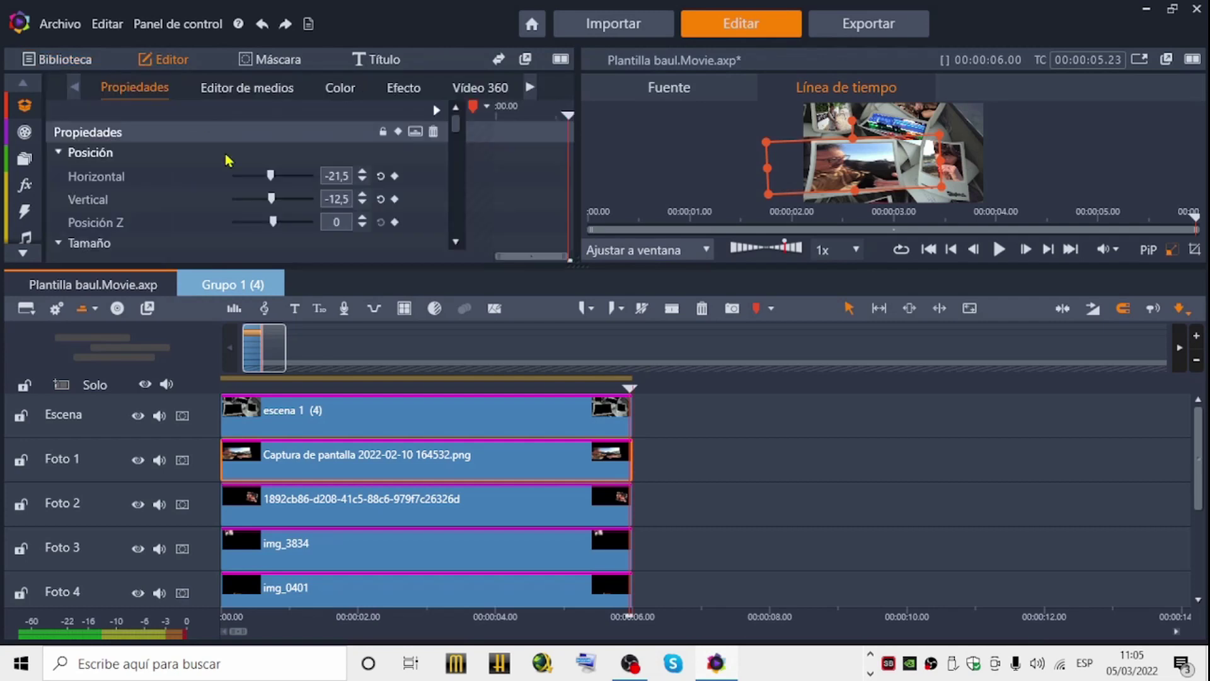
pyautogui.scroll(-3, 223, 189)
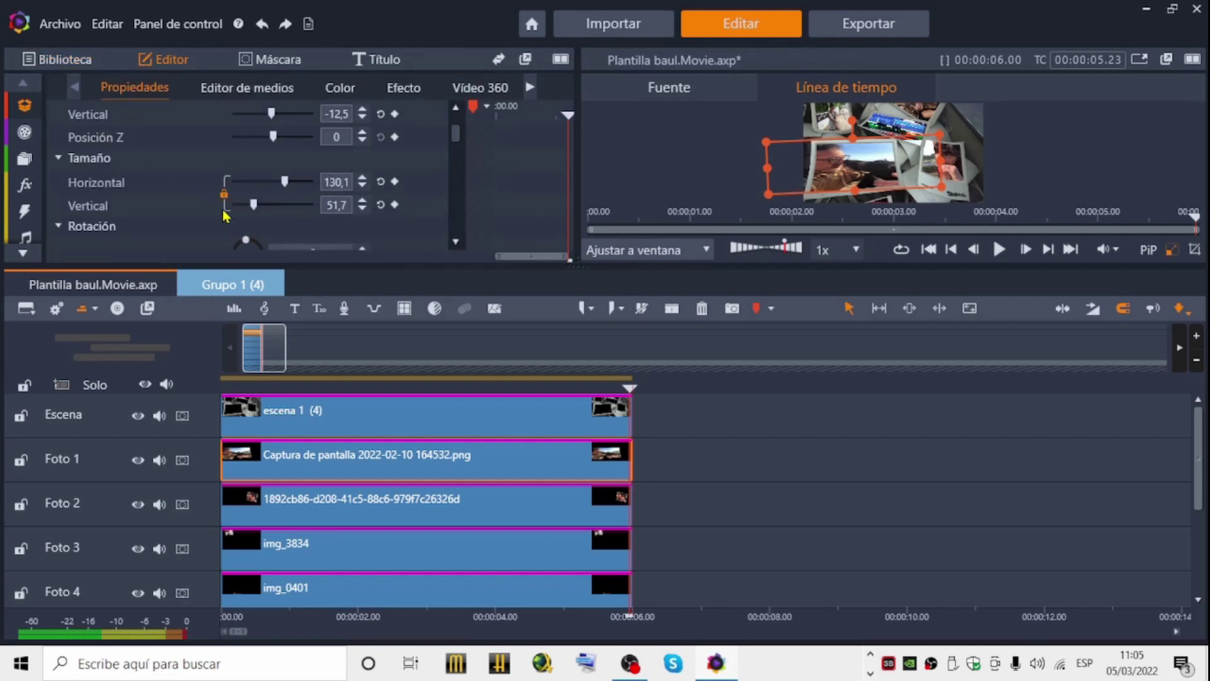
pyautogui.click(225, 194)
pyautogui.moveTo(285, 181); pyautogui.dragTo(250, 182)
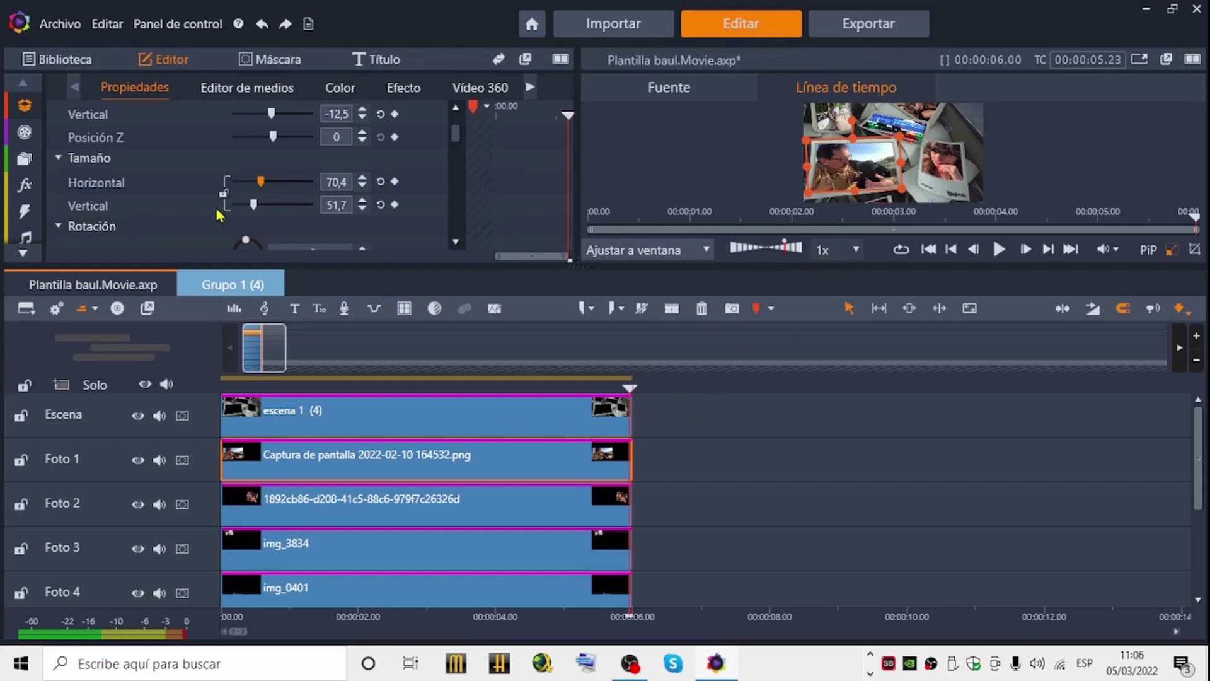
pyautogui.scroll(-3, 230, 197)
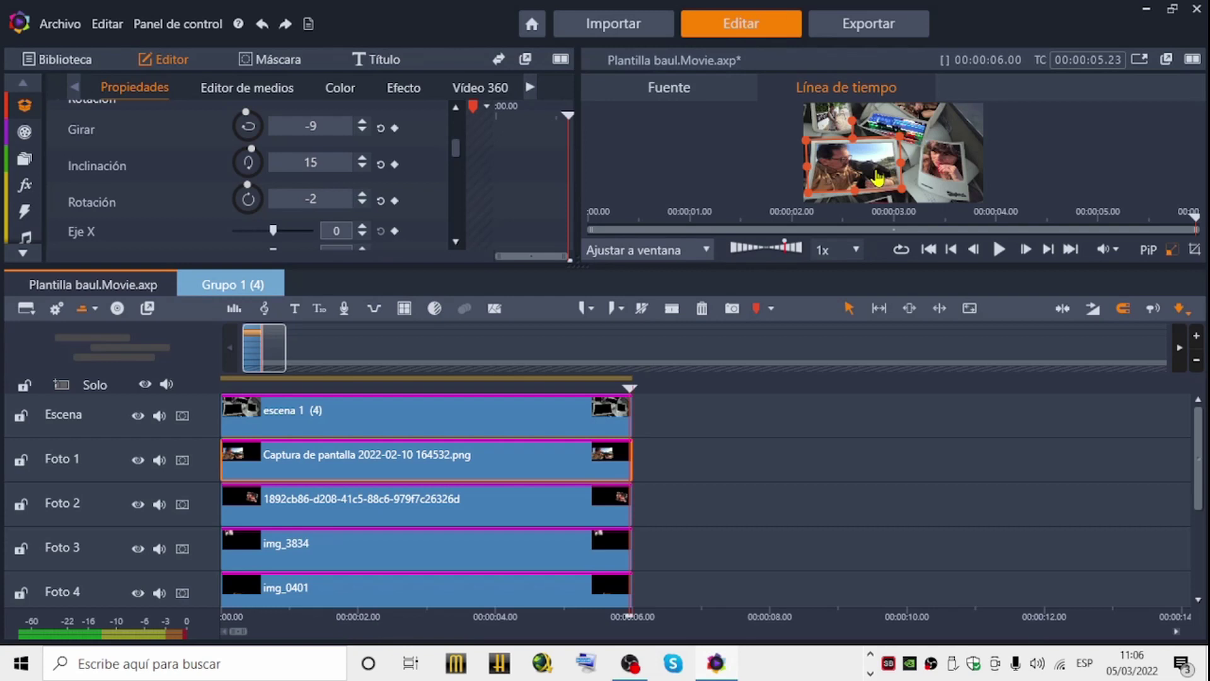
# - Return to the Plantilla baul movie timeline and preview the alcazar video clip on the middle Escena track at 00:01:27.18
pyautogui.click(100, 285)
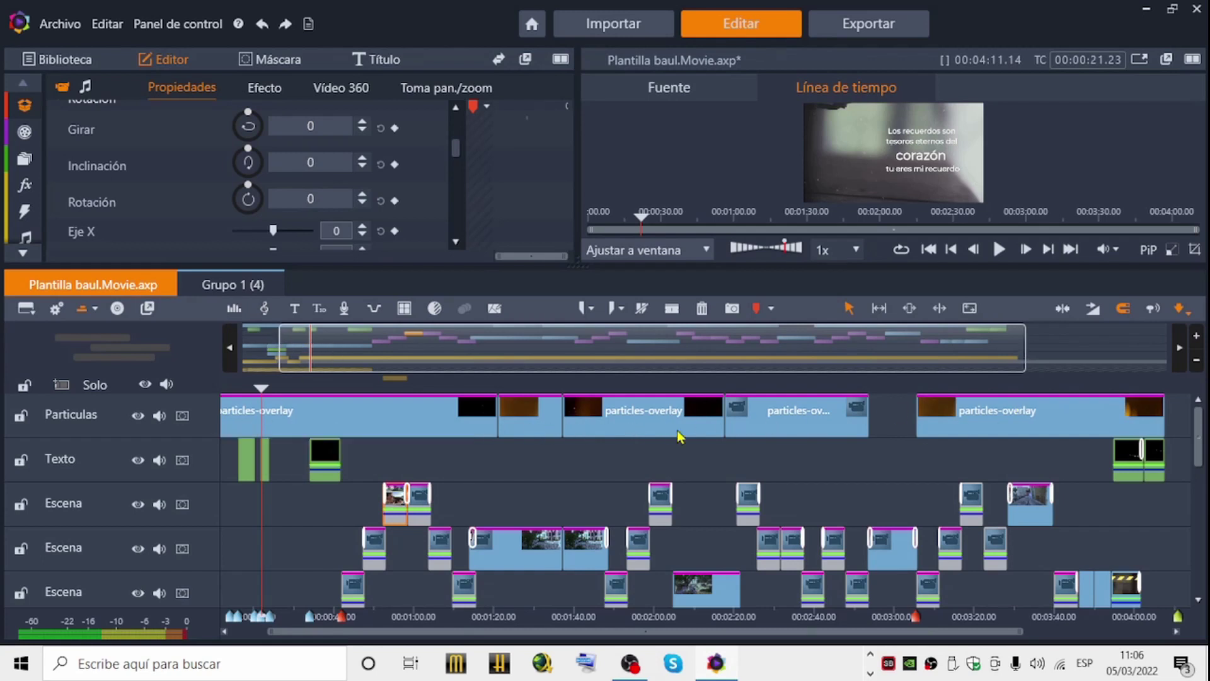
pyautogui.moveTo(513, 370); pyautogui.dragTo(532, 351)
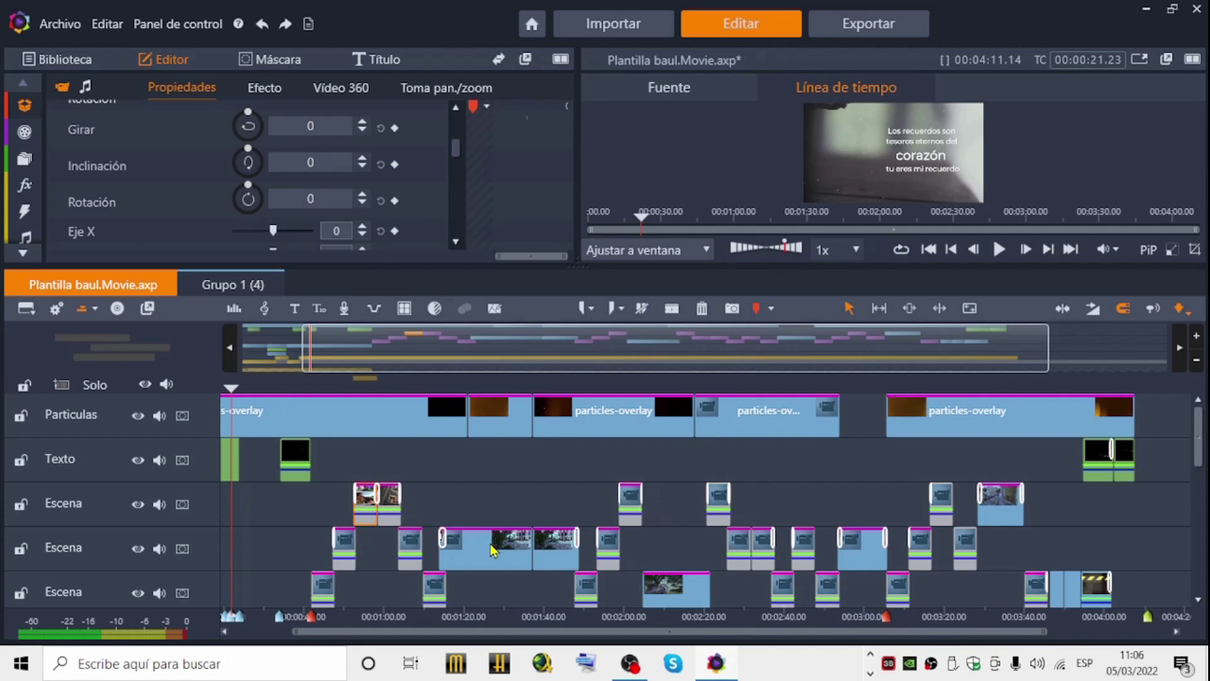
pyautogui.click(492, 550)
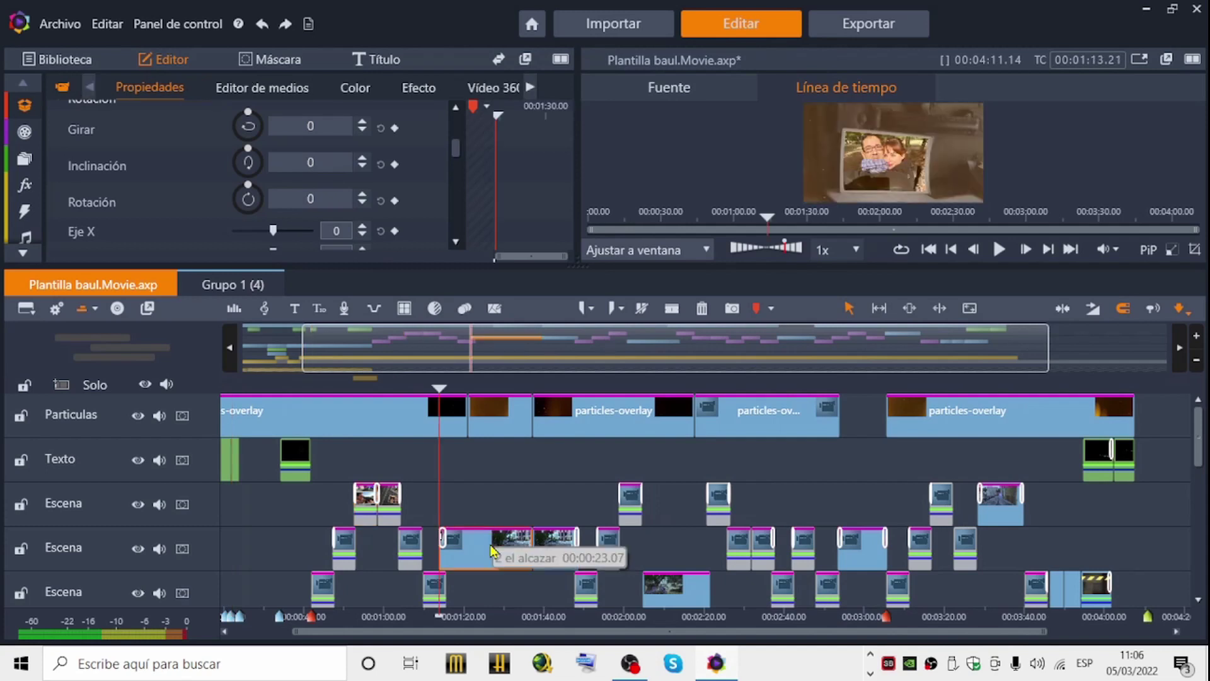
pyautogui.moveTo(462, 385); pyautogui.dragTo(495, 384)
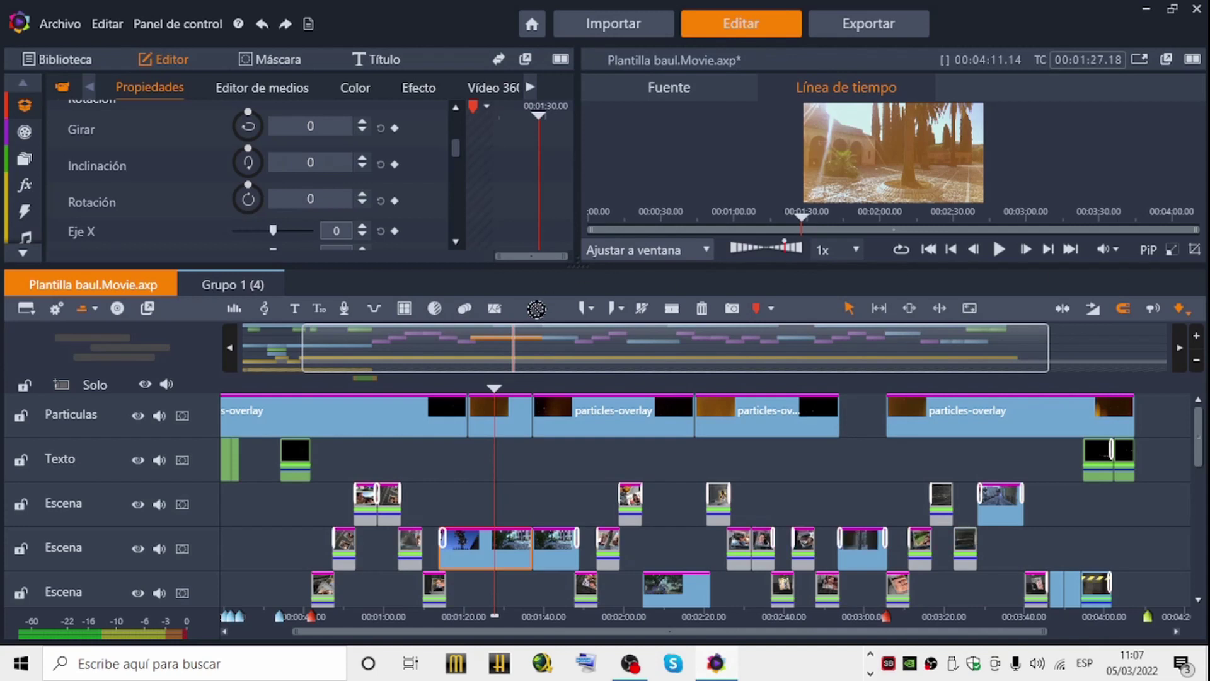
# - Place Captura de pantalla 2022-02-10 164621.png on the Texto track from 00:01:09.17, extended to about 78 seconds over the scene clips
pyautogui.moveTo(459, 443); pyautogui.dragTo(453, 508)
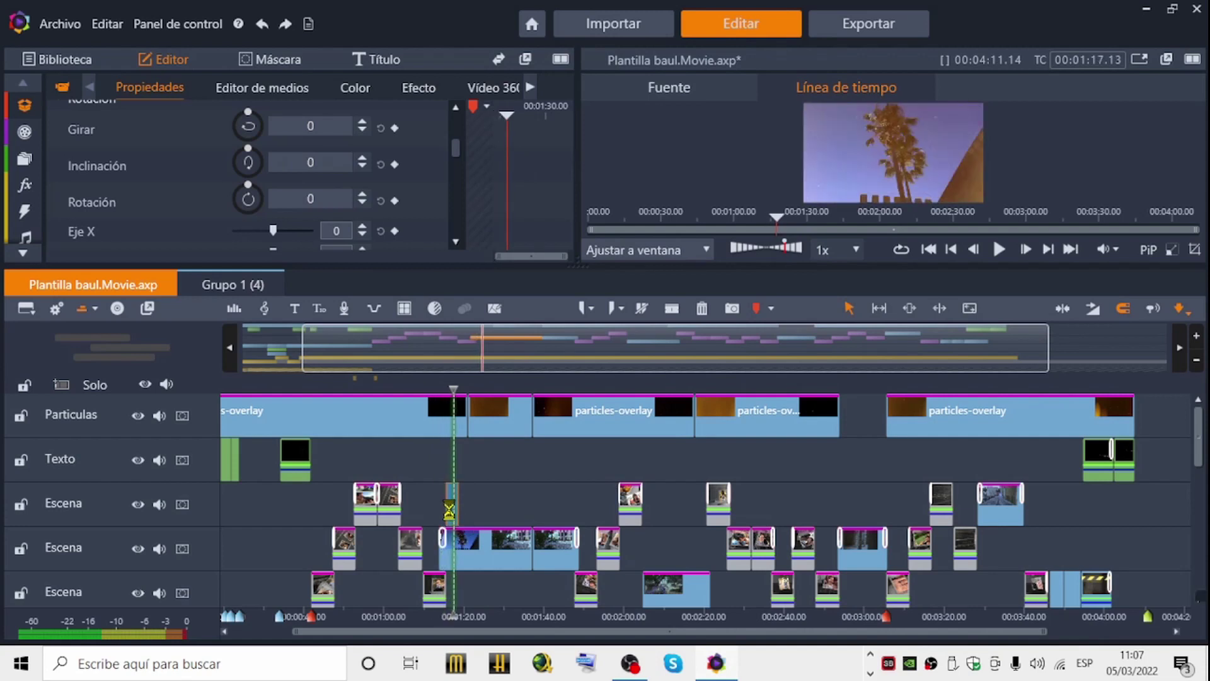
pyautogui.moveTo(455, 474); pyautogui.dragTo(751, 461)
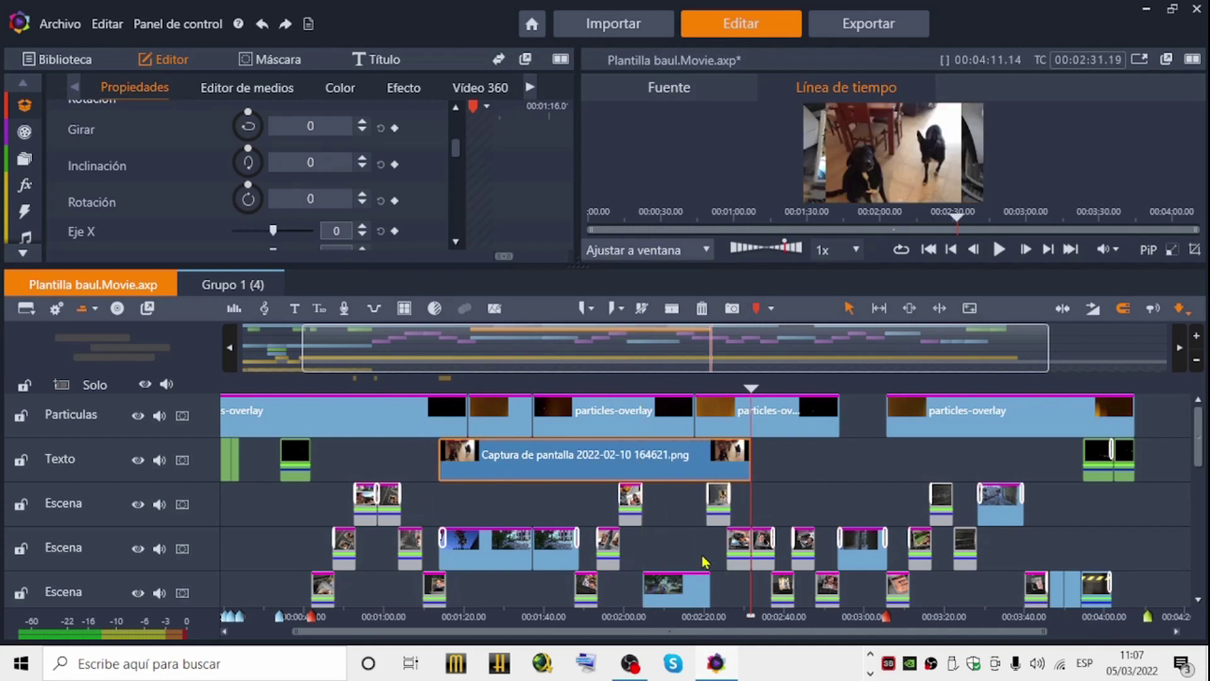
pyautogui.moveTo(559, 477); pyautogui.dragTo(523, 540)
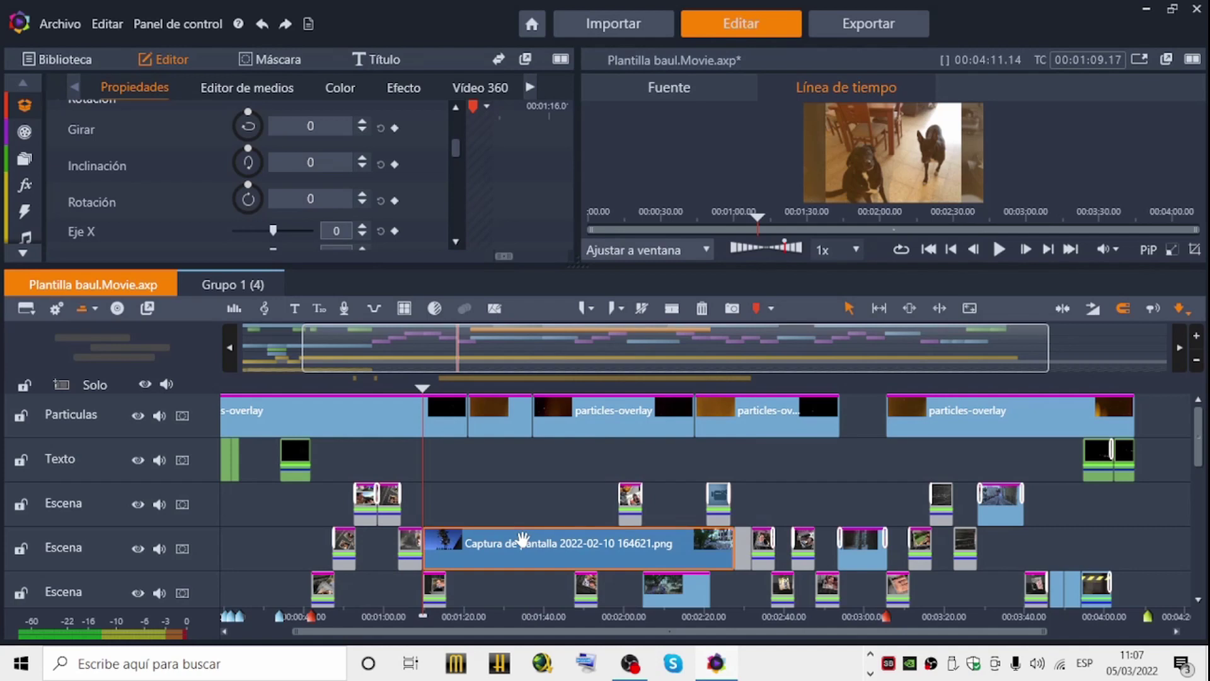
pyautogui.moveTo(523, 540); pyautogui.dragTo(533, 470)
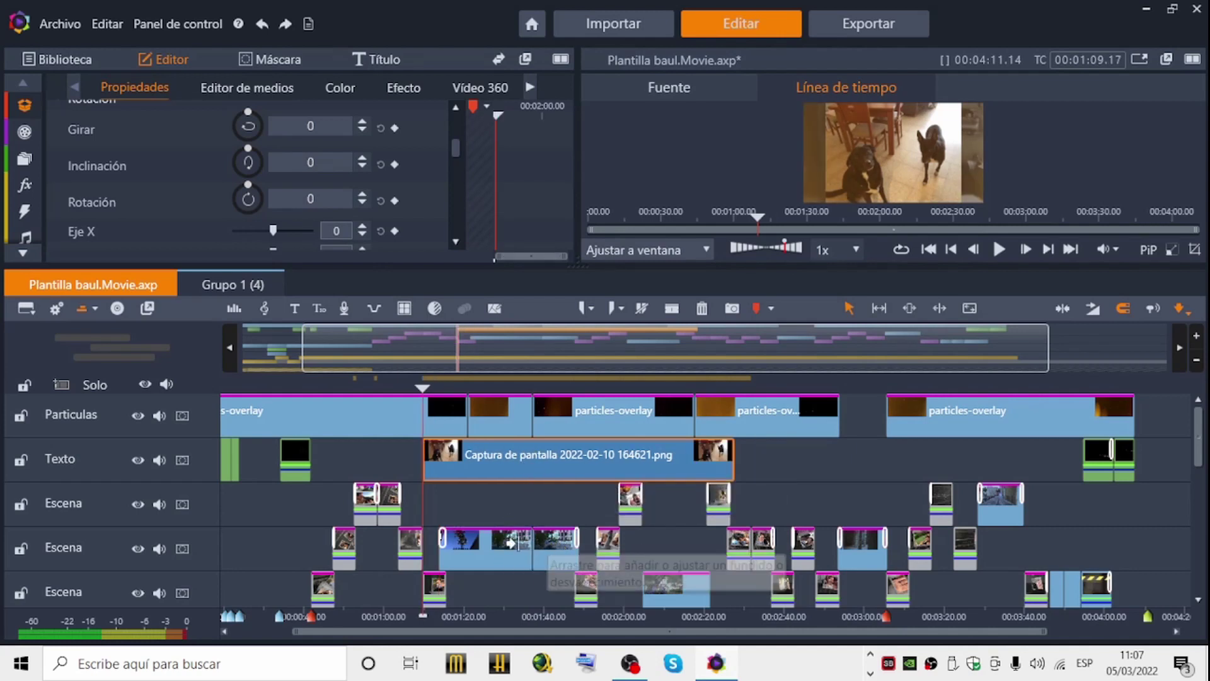
# - Check the full-screen video clips on the Escena tracks at 00:02:04.17, 00:02:53.12, 00:03:28.10 and 00:01:13.21
pyautogui.click(692, 602)
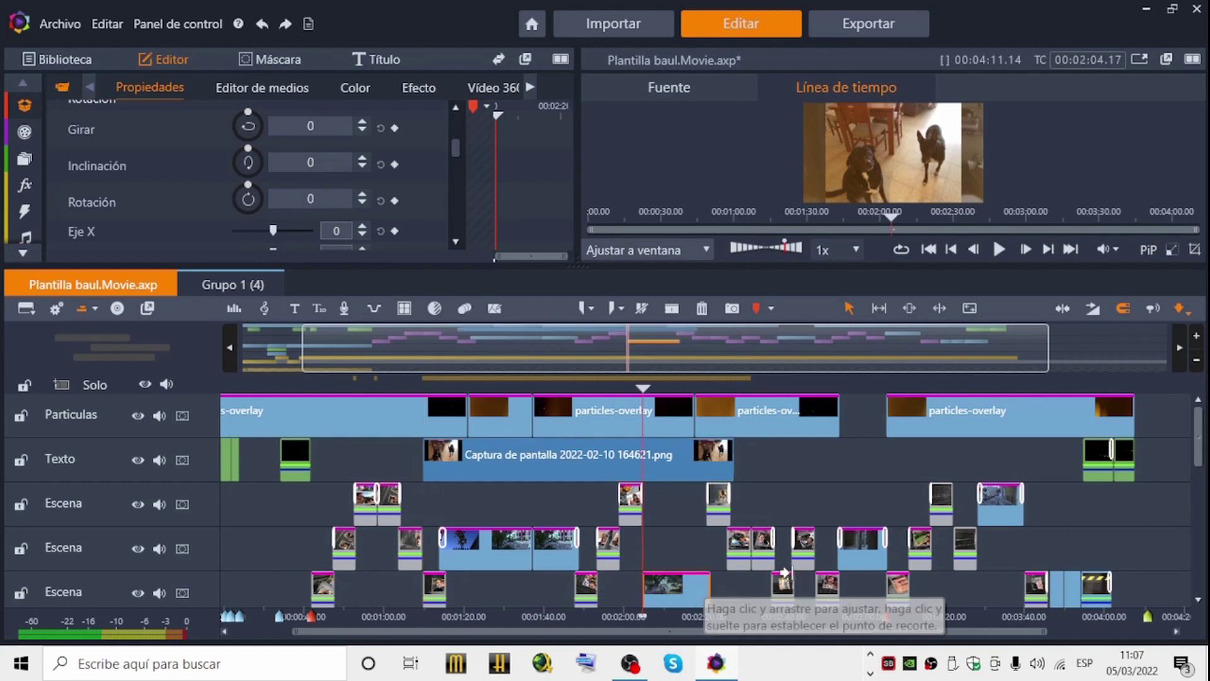
pyautogui.click(860, 568)
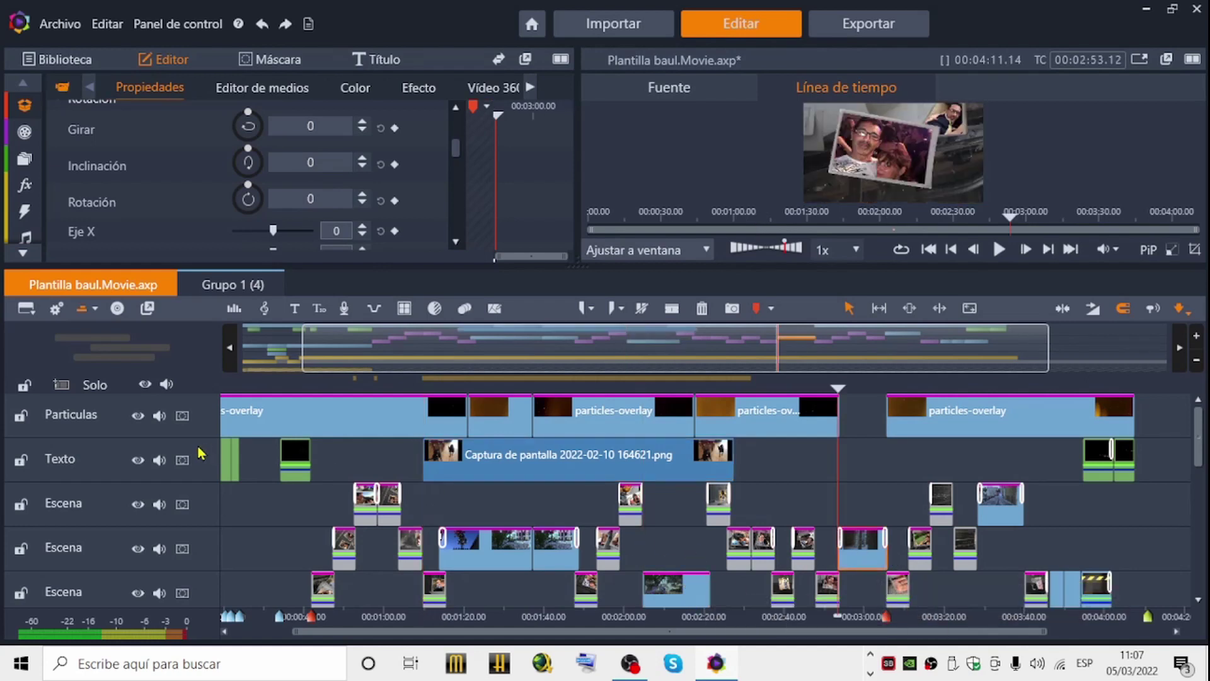
pyautogui.scroll(-2, 170, 462)
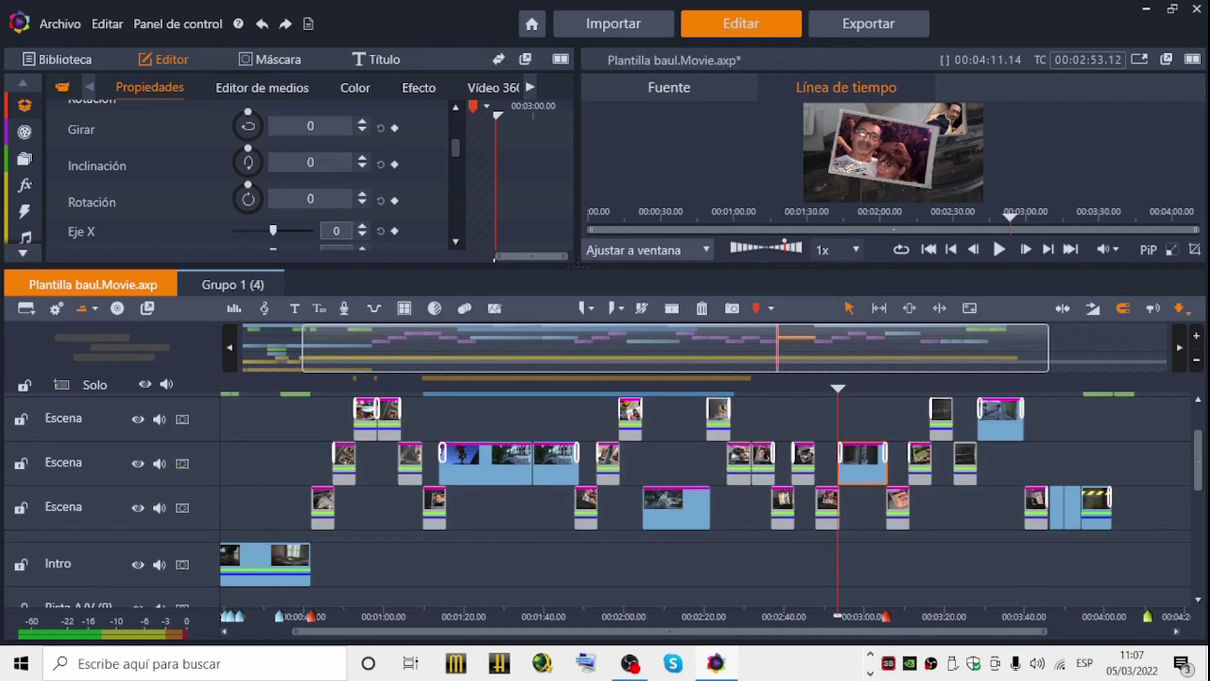
pyautogui.click(1004, 431)
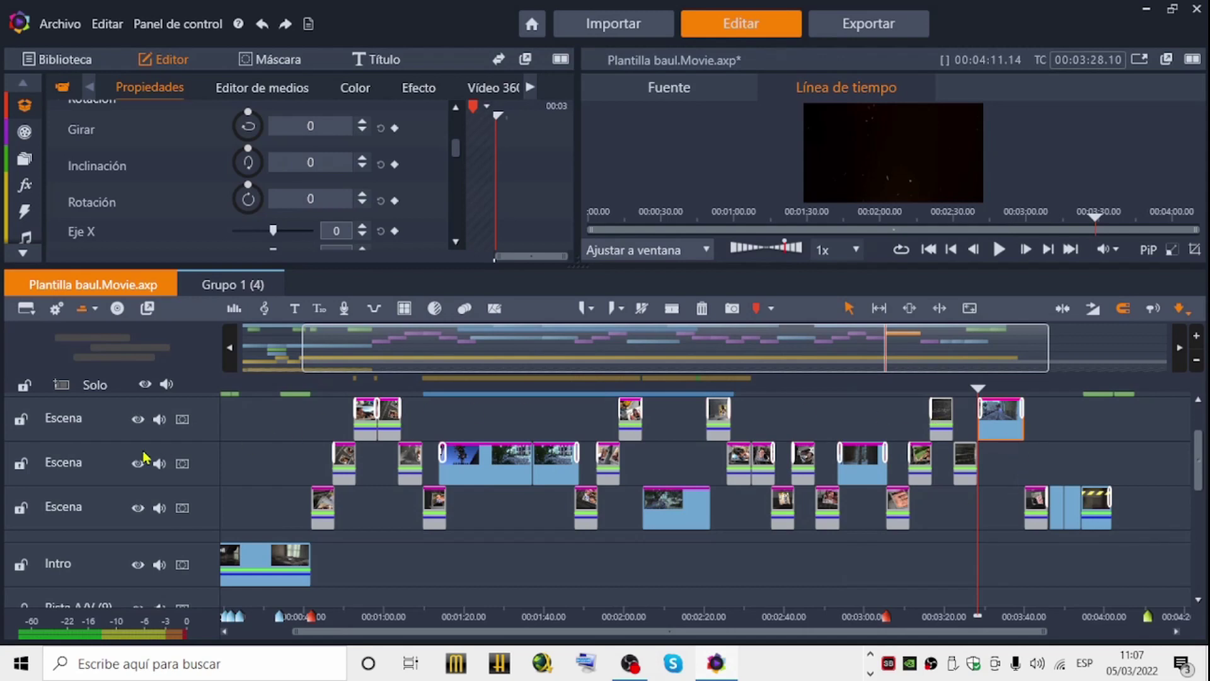
pyautogui.scroll(1, 99, 487)
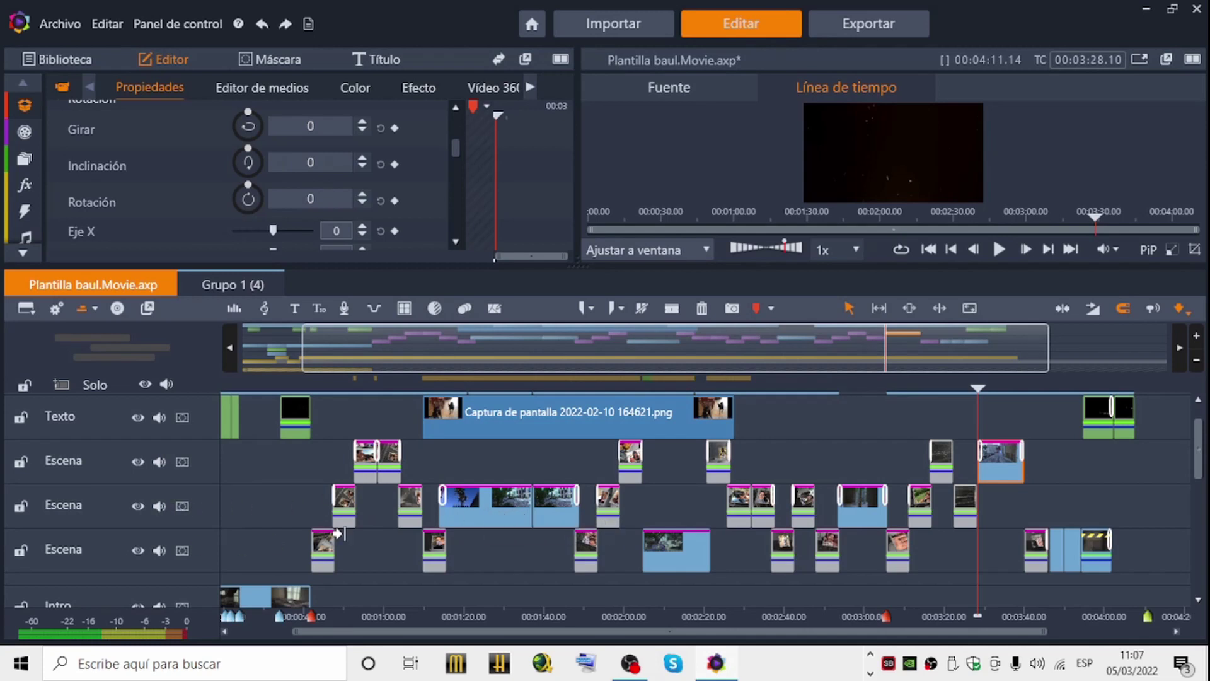
pyautogui.click(482, 507)
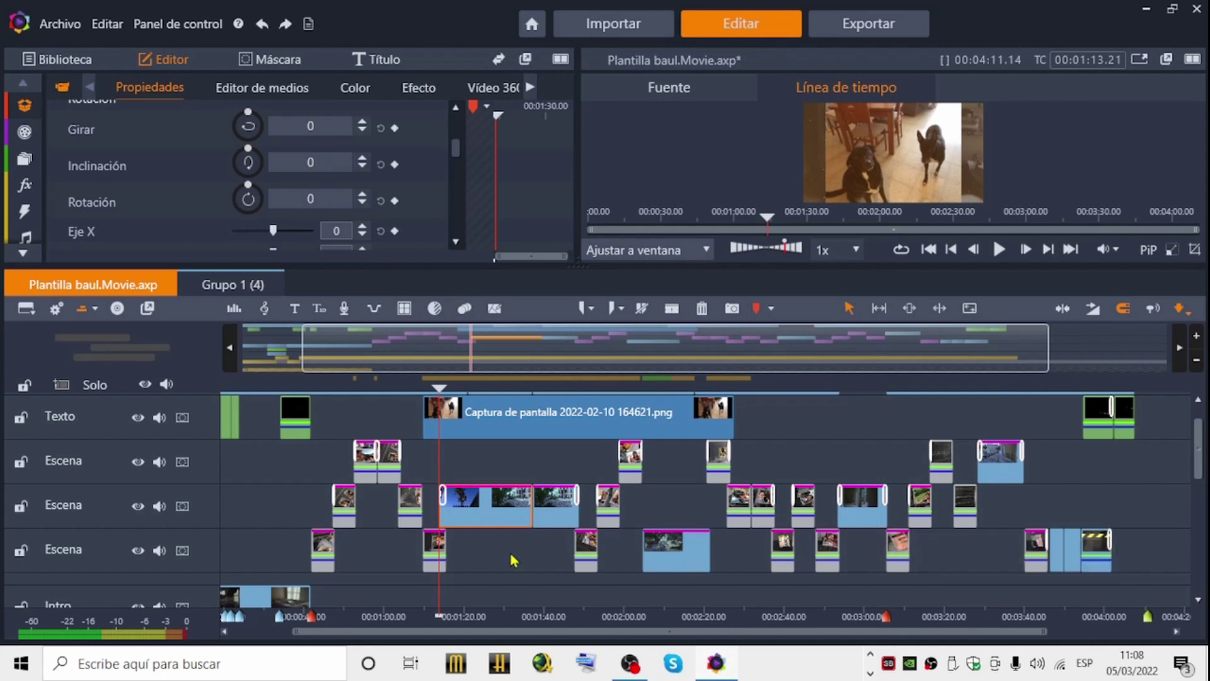
# - Insert a new track directly above the middle Escena track of the movie timeline
pyautogui.rightClick(164, 495)
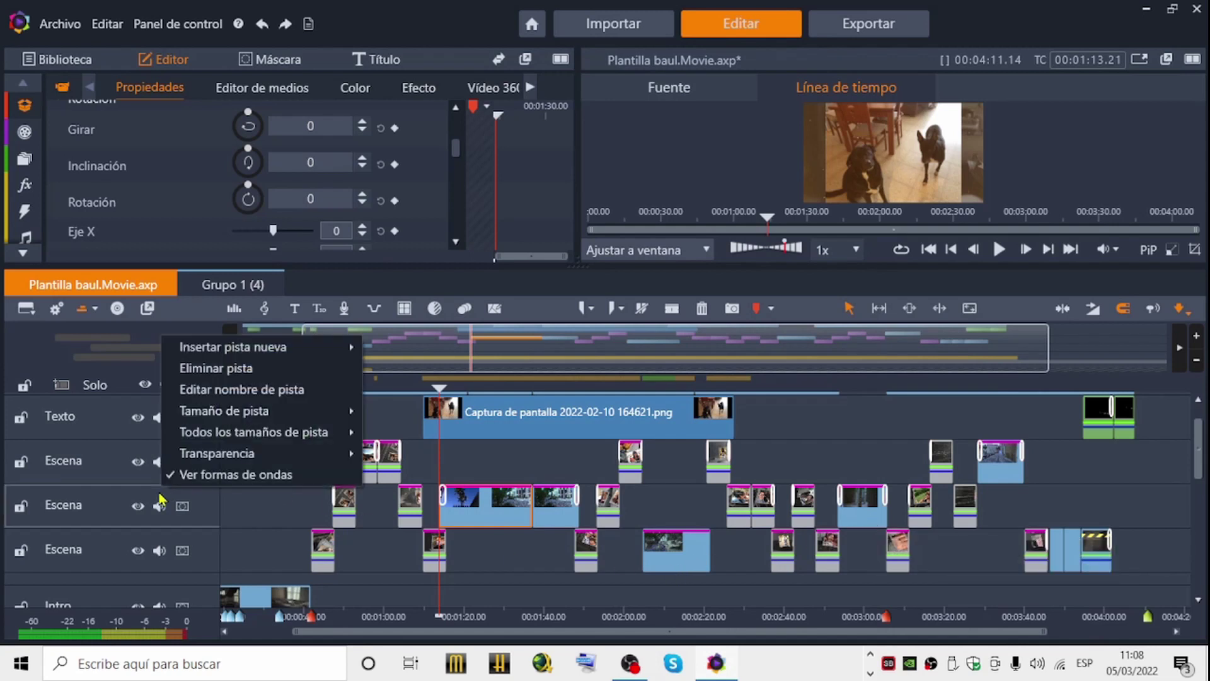
pyautogui.click(73, 489)
pyautogui.rightClick(82, 511)
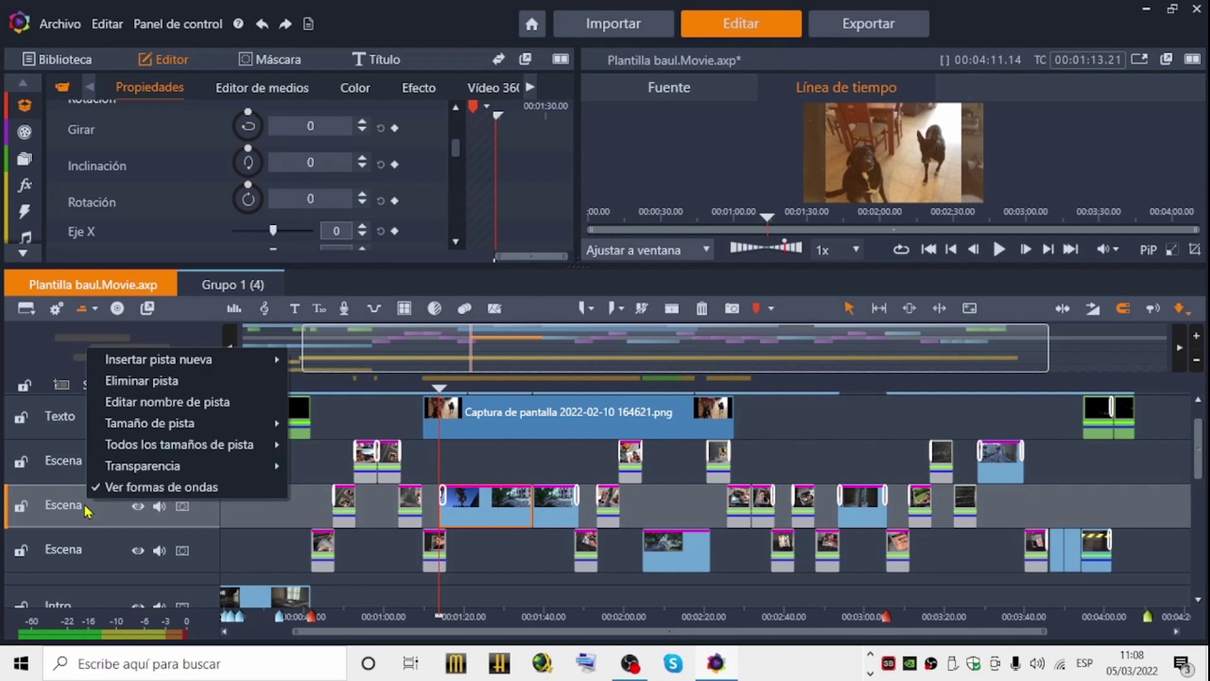
pyautogui.moveTo(252, 368)
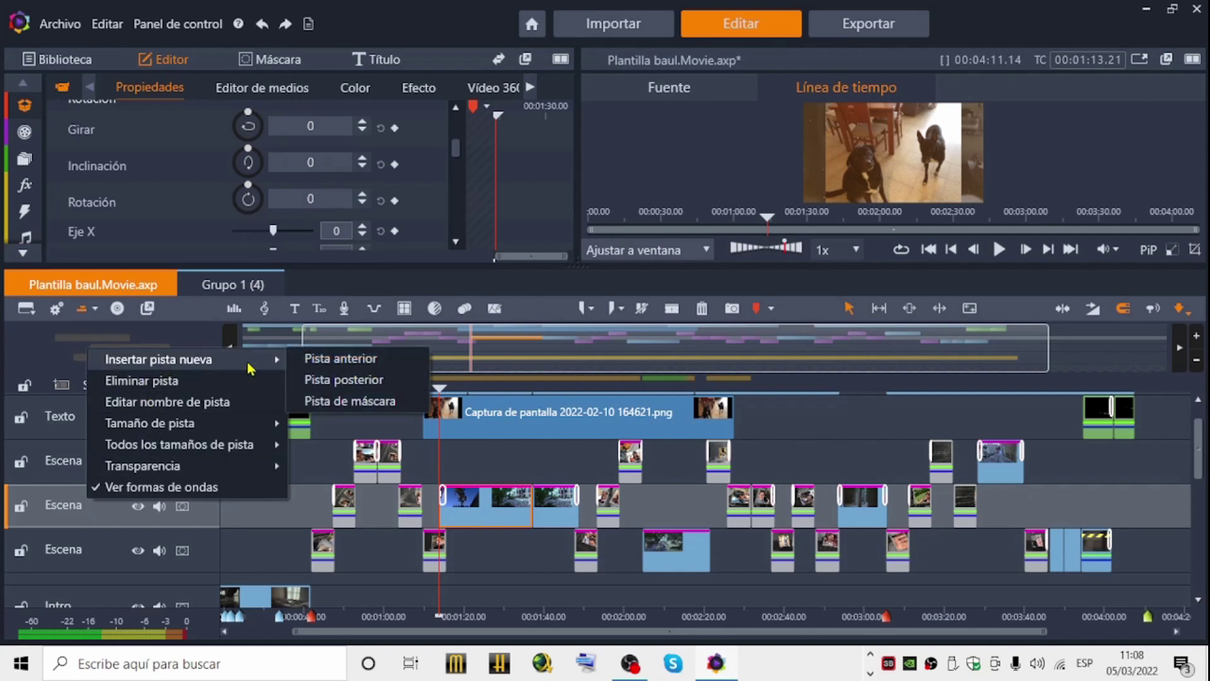
pyautogui.click(340, 363)
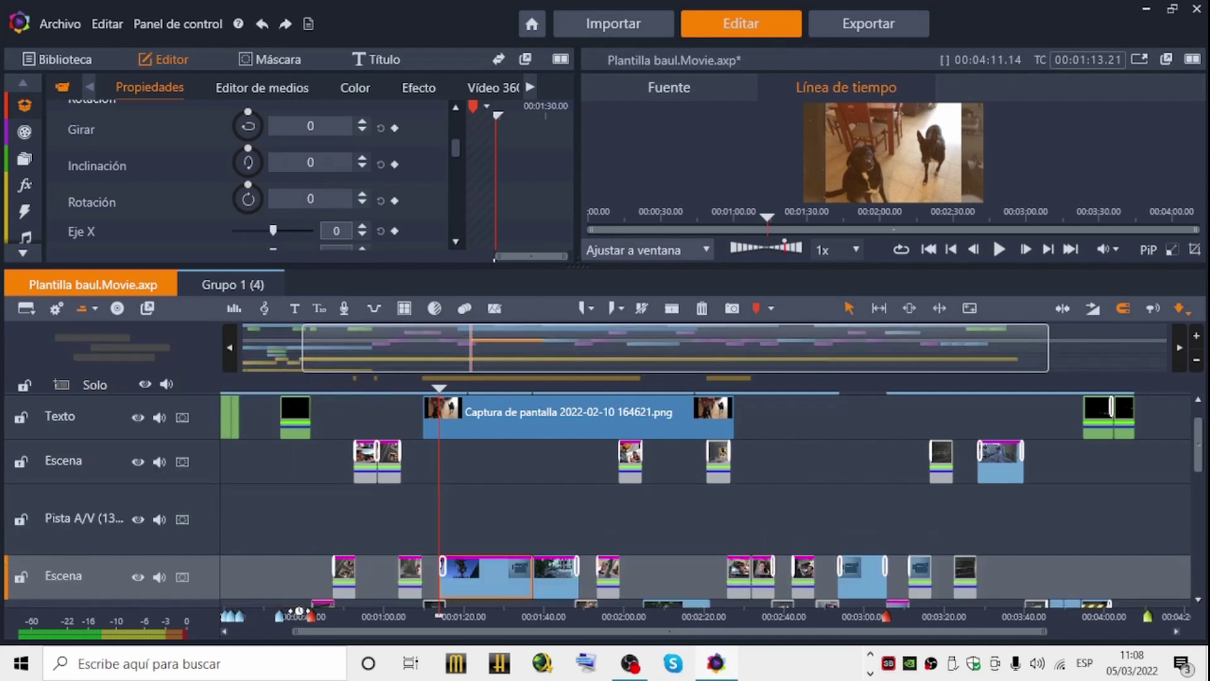
# - Move Captura de pantalla 2022-02-10 164621.png onto the new track at 00:01:13.21 and trim it to the first alcazar clip's length
pyautogui.moveTo(481, 429); pyautogui.dragTo(494, 532)
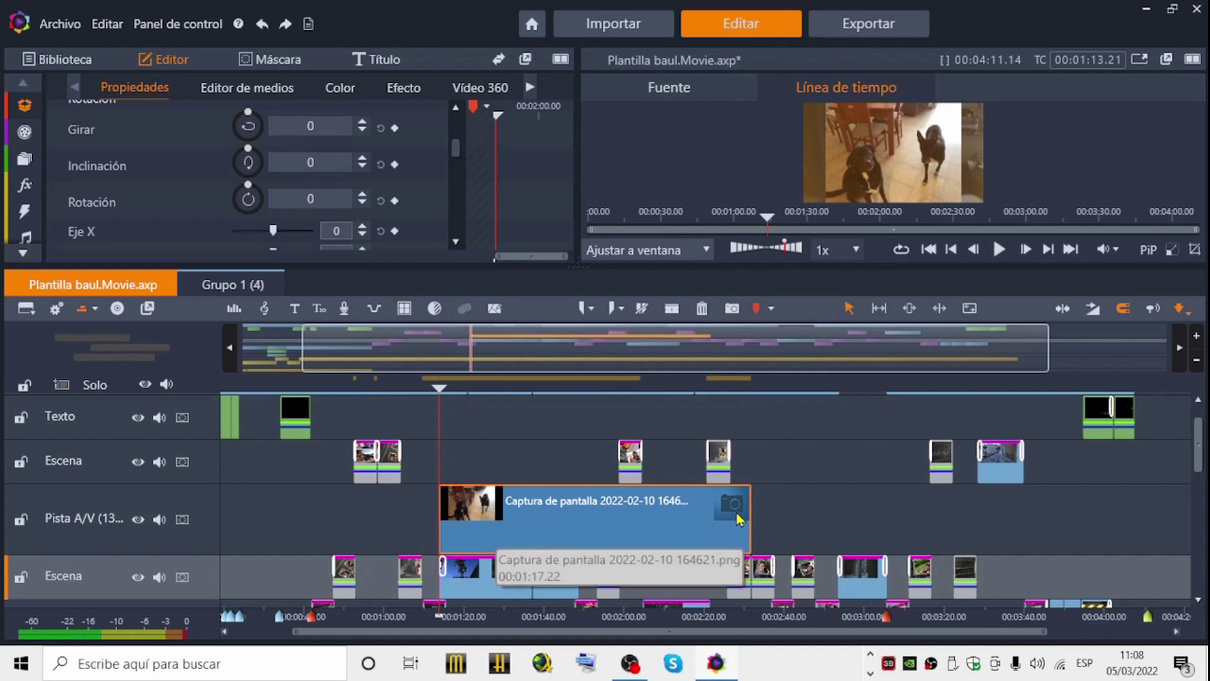
pyautogui.moveTo(748, 507); pyautogui.dragTo(531, 502)
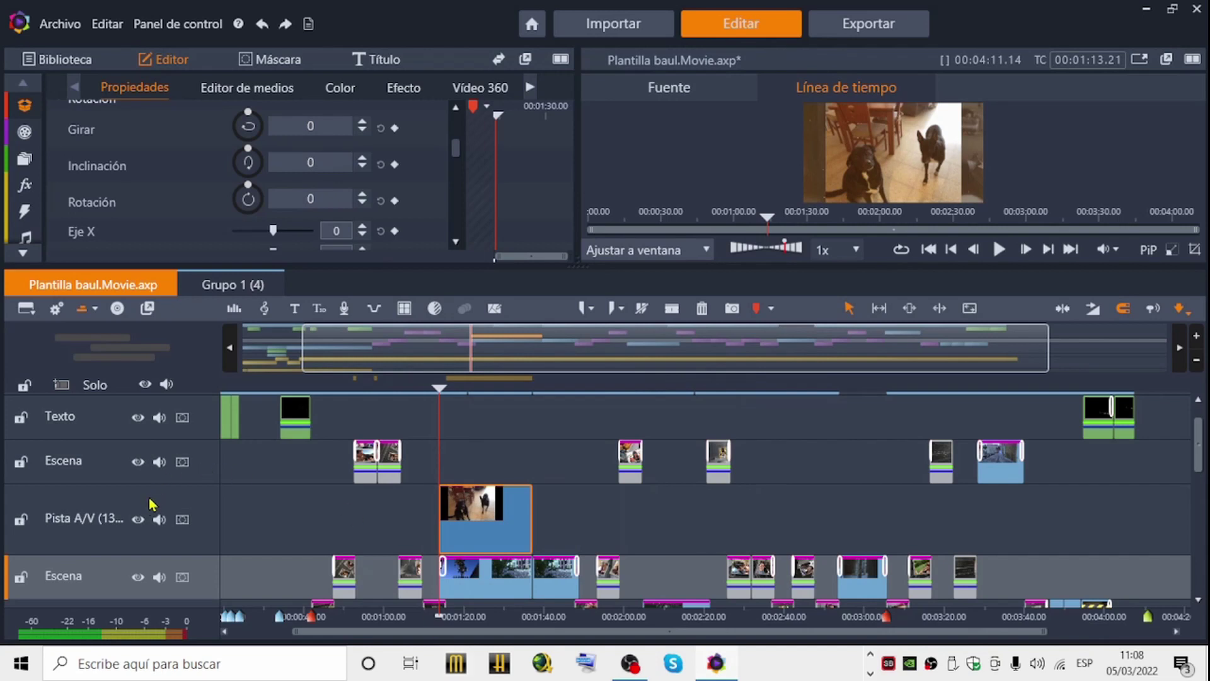
# - Replace the first alcazar clip on the Escena track with the trimmed Captura de pantalla image from the new track
pyautogui.scroll(-2, 151, 504)
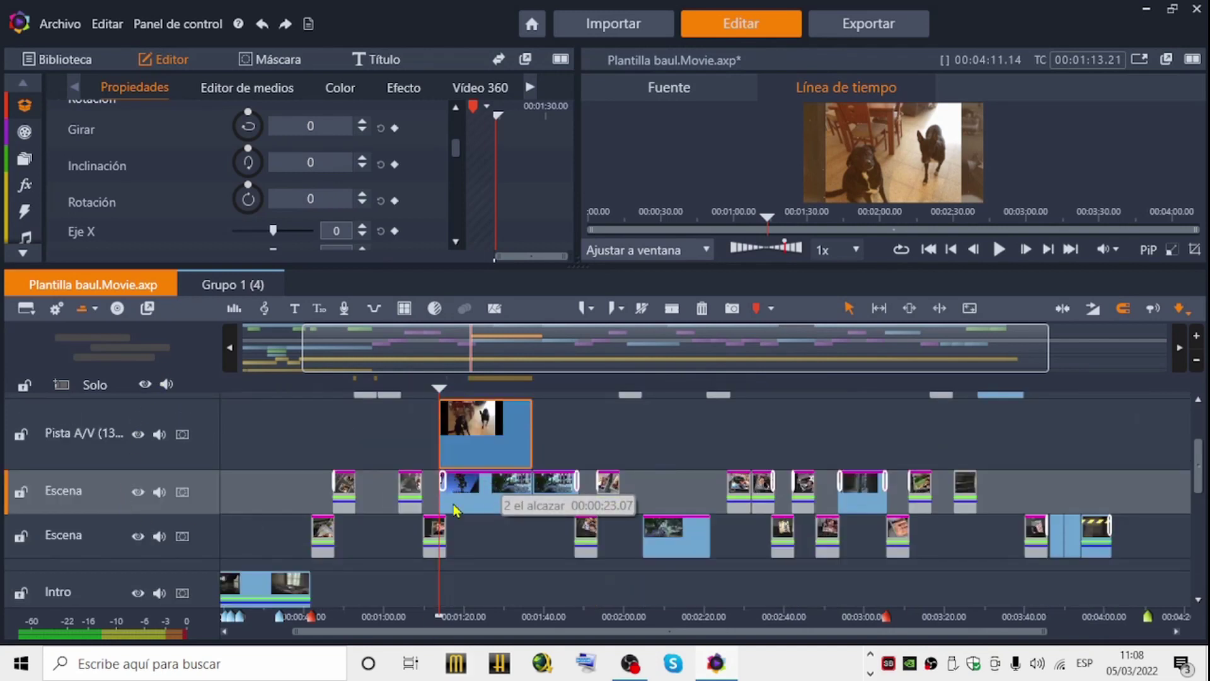
pyautogui.click(494, 485)
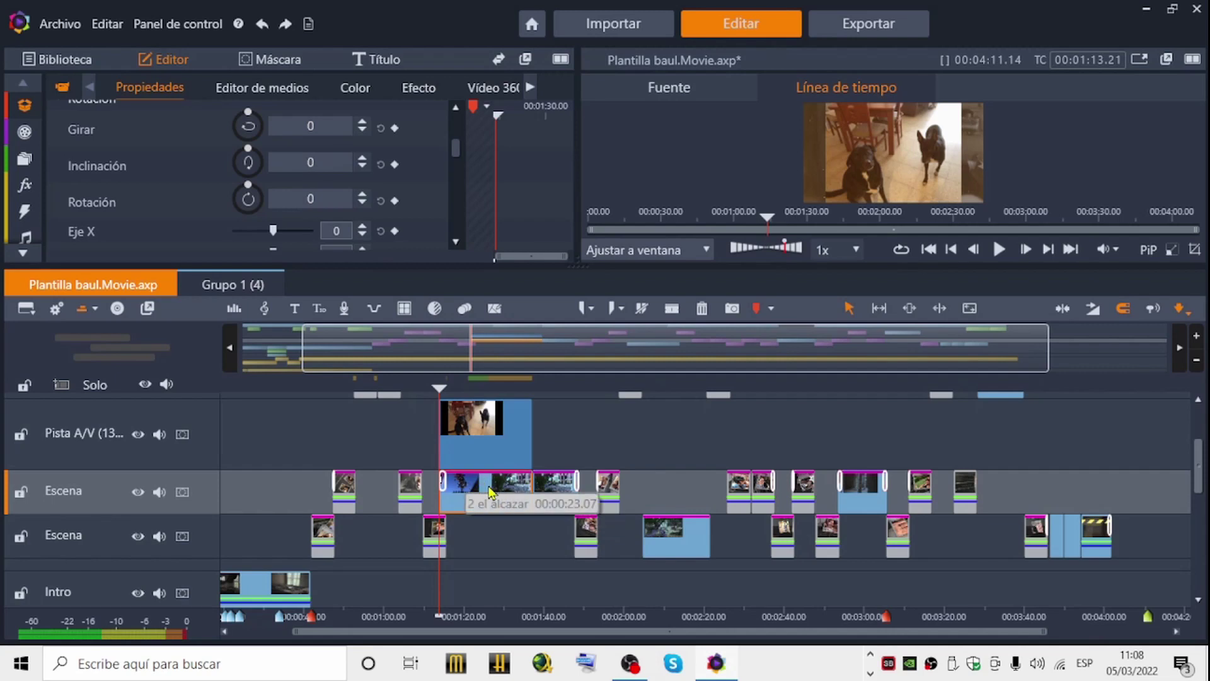
pyautogui.click(497, 449)
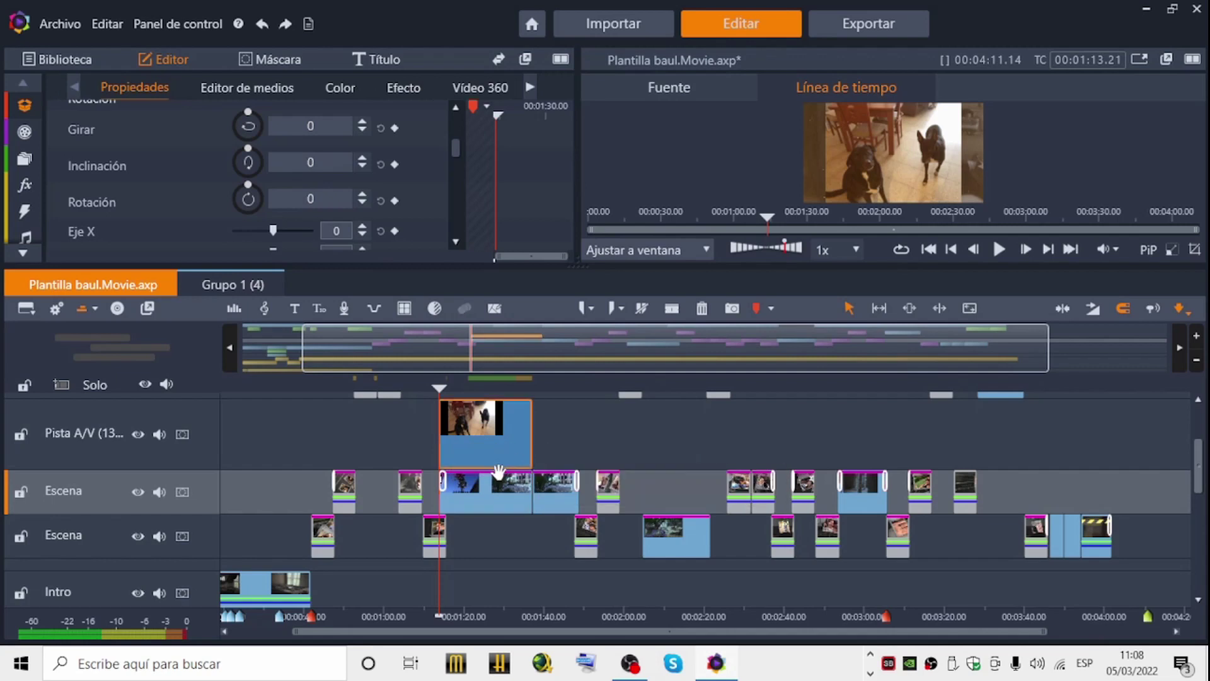
pyautogui.press('Delete')
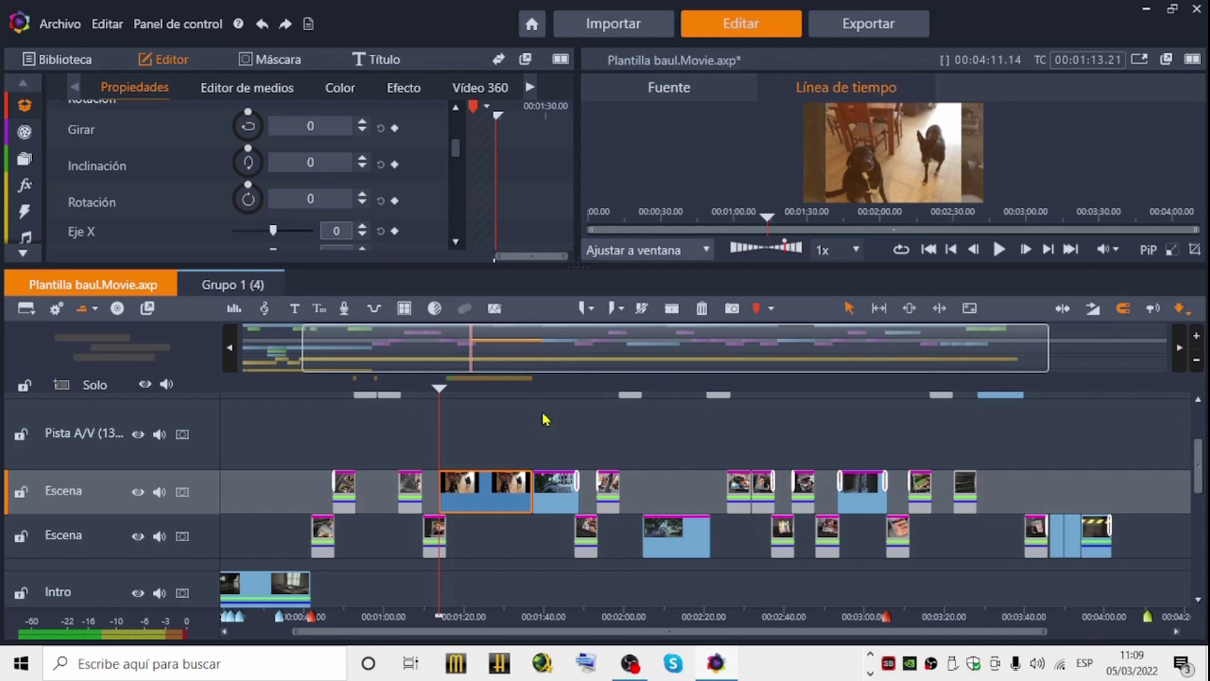
# - Place IMG_0403.mov on the new track above the second alcazar clip and extend it to that clip's end
pyautogui.click(552, 458)
pyautogui.click(545, 452)
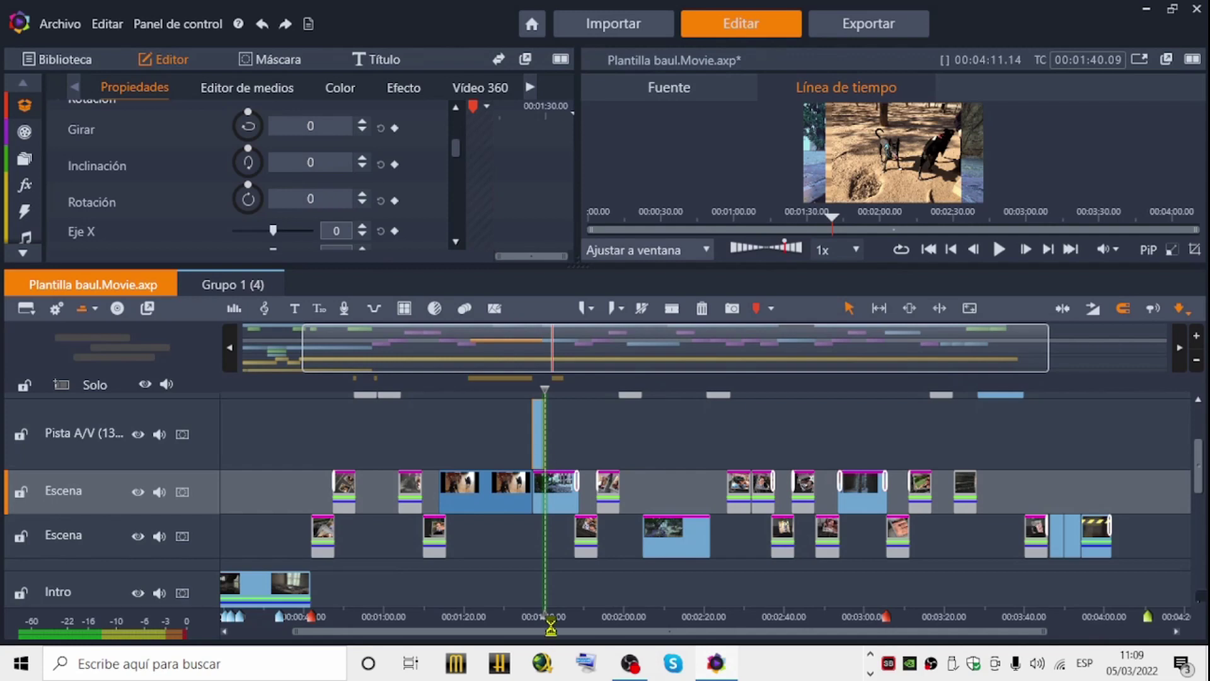
pyautogui.click(557, 490)
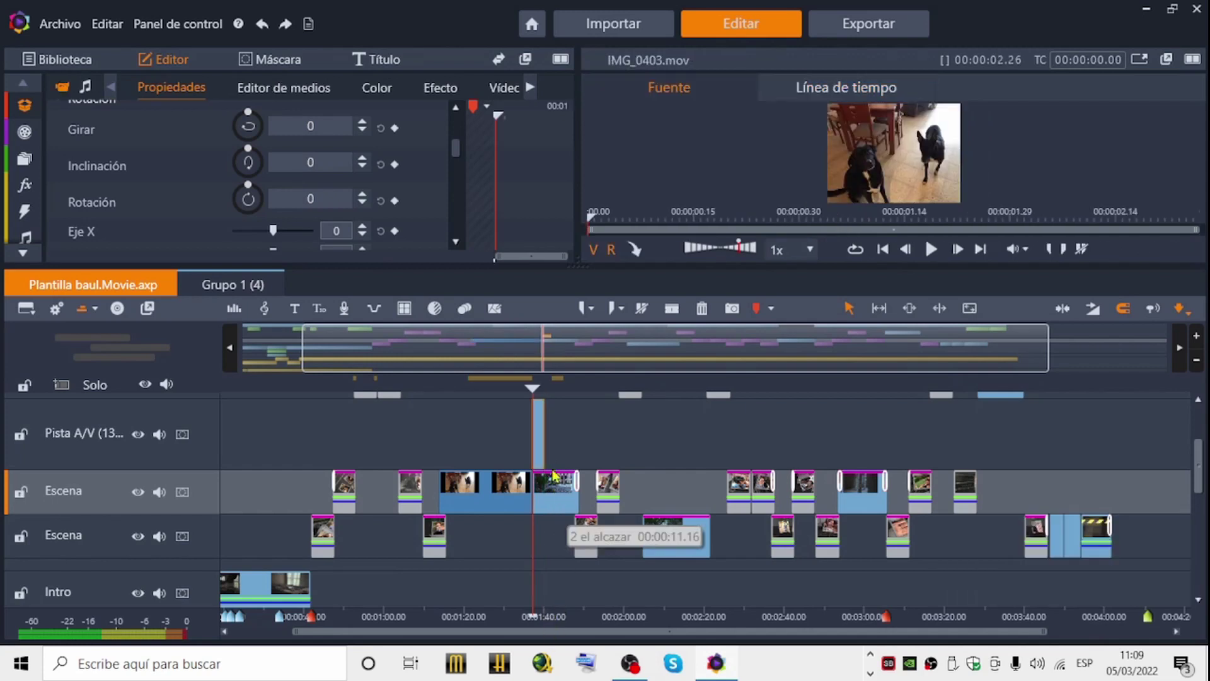
pyautogui.moveTo(551, 445); pyautogui.dragTo(574, 445)
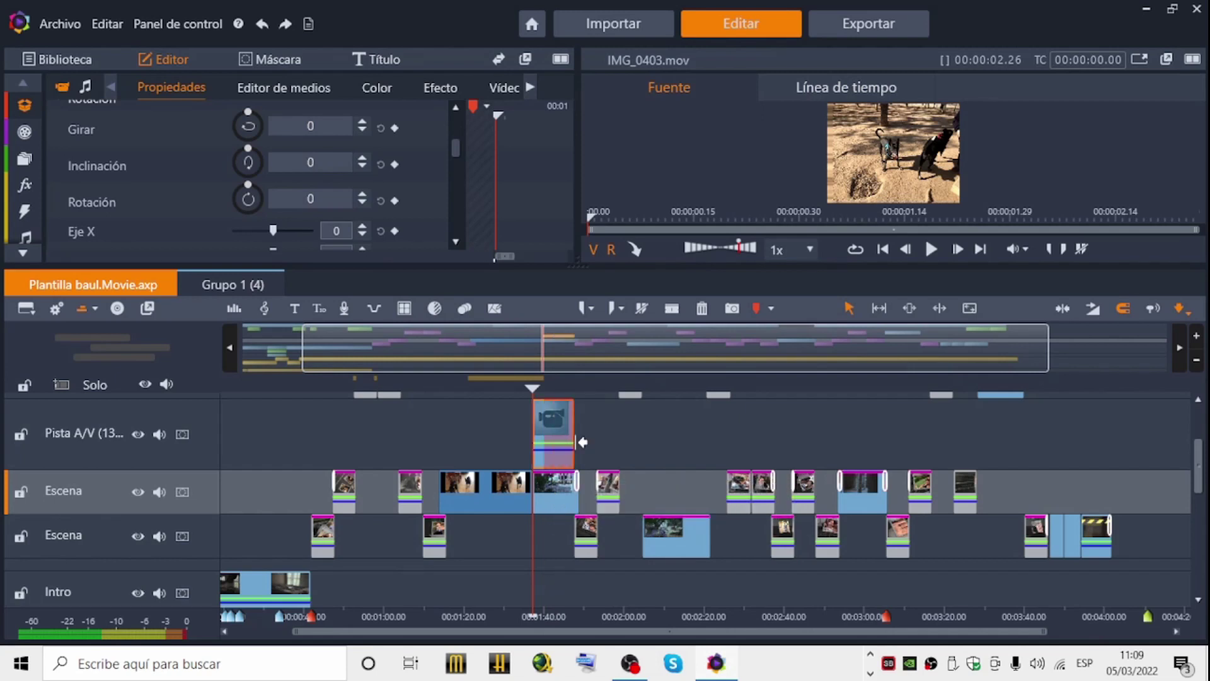
pyautogui.moveTo(1048, 344); pyautogui.dragTo(667, 351)
pyautogui.moveTo(696, 430); pyautogui.dragTo(720, 431)
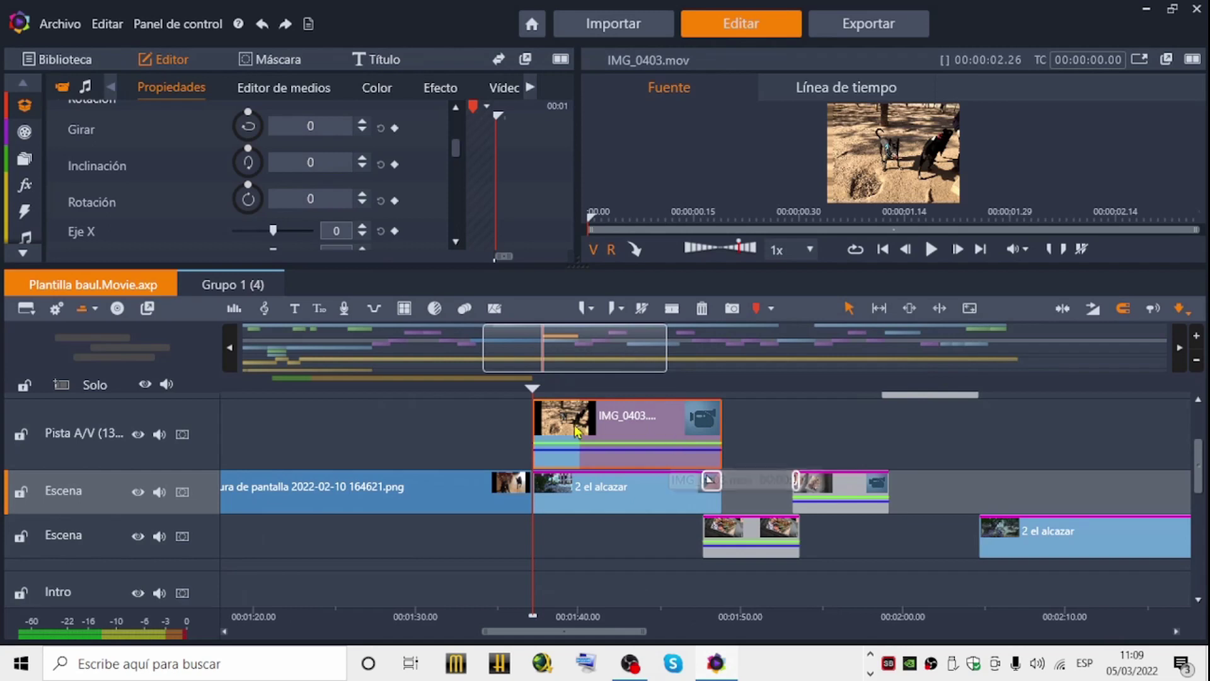
# - Replace the second alcazar clip on the Escena track with the extended IMG_0403.mov clip
pyautogui.click(601, 387)
pyautogui.moveTo(624, 440); pyautogui.dragTo(621, 487)
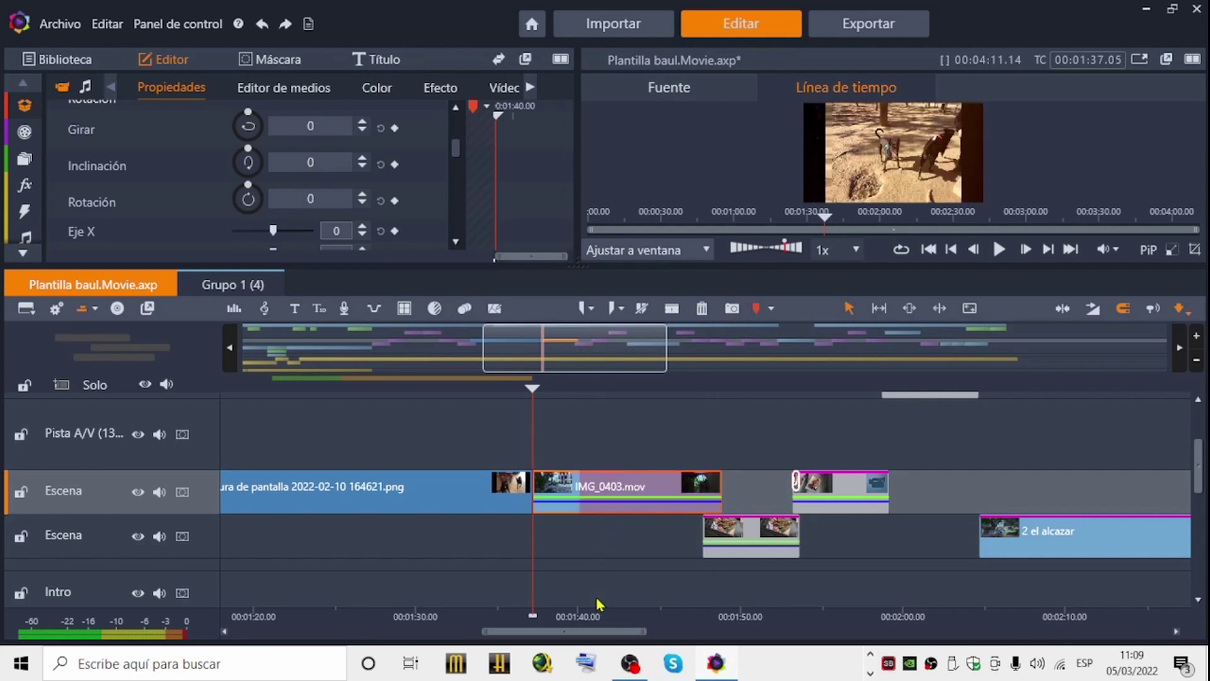
# - Open Grupo 1 (11) for editing and inspect its frame at 00:00:02.06 with the Texto track shown
pyautogui.click(753, 538)
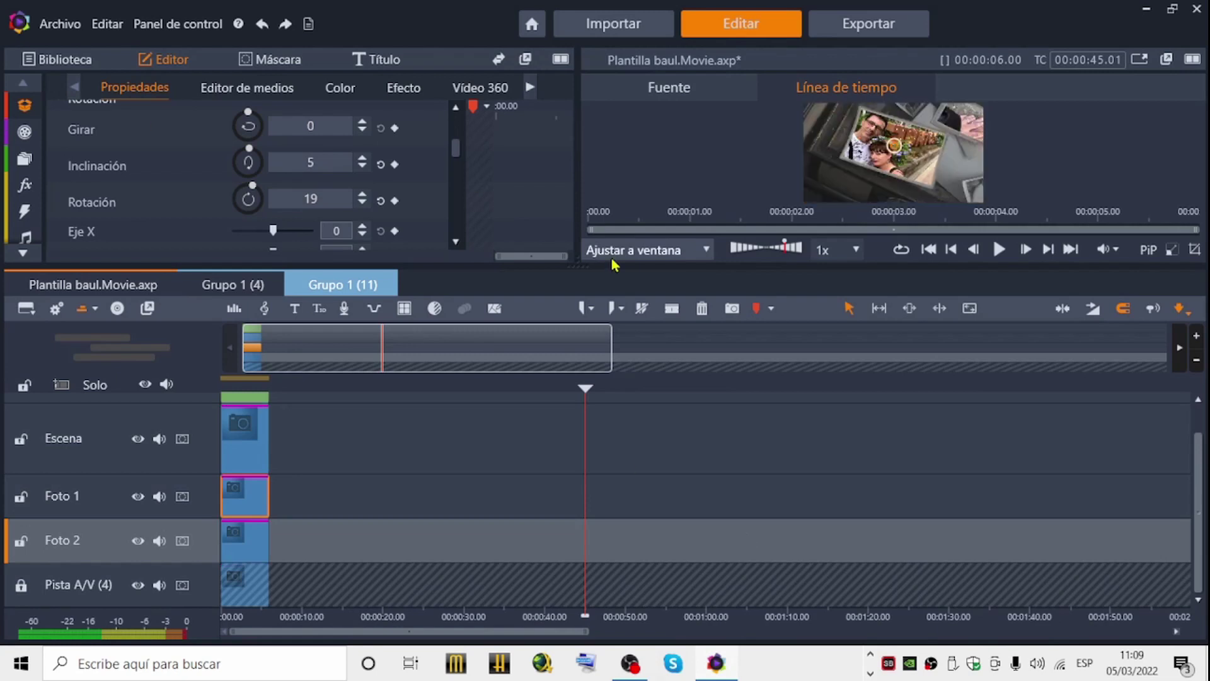
pyautogui.moveTo(583, 265); pyautogui.dragTo(600, 228)
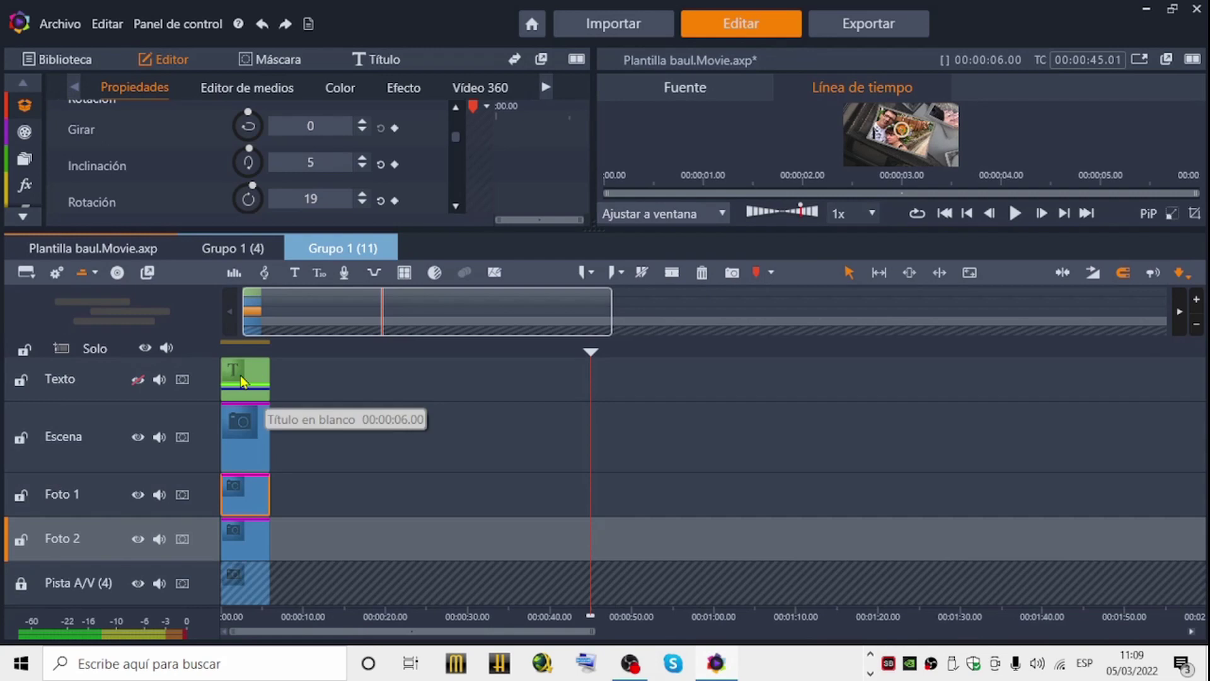
pyautogui.click(239, 351)
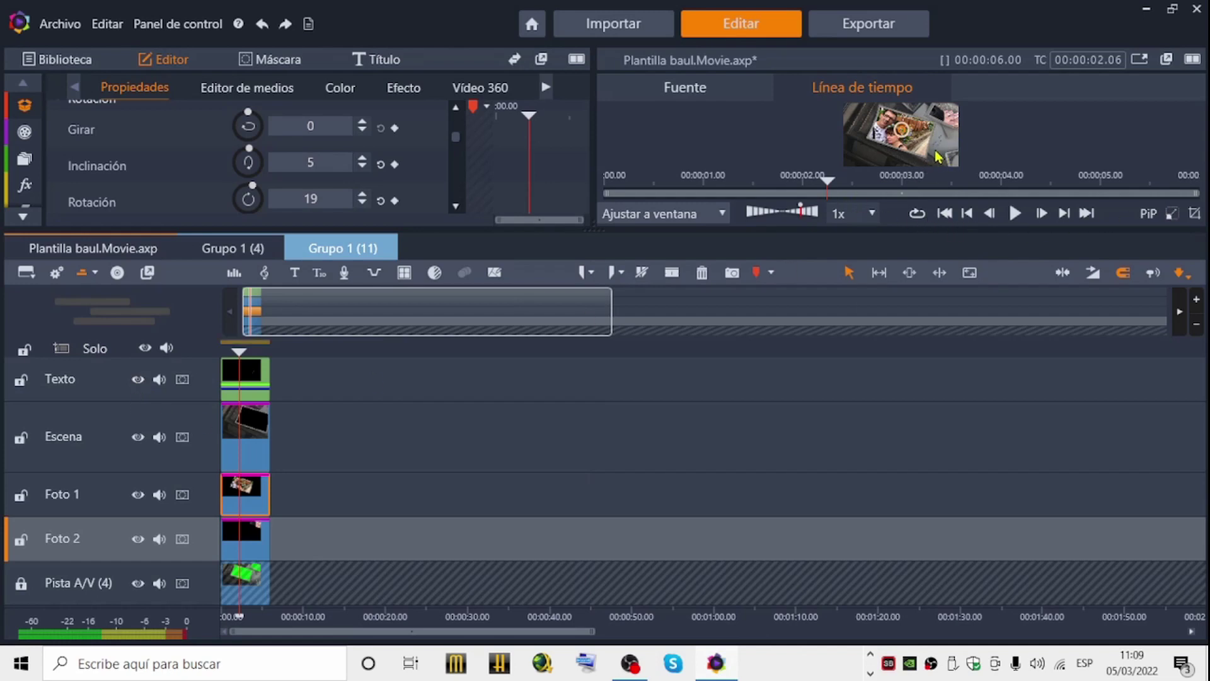
pyautogui.moveTo(590, 231); pyautogui.dragTo(565, 451)
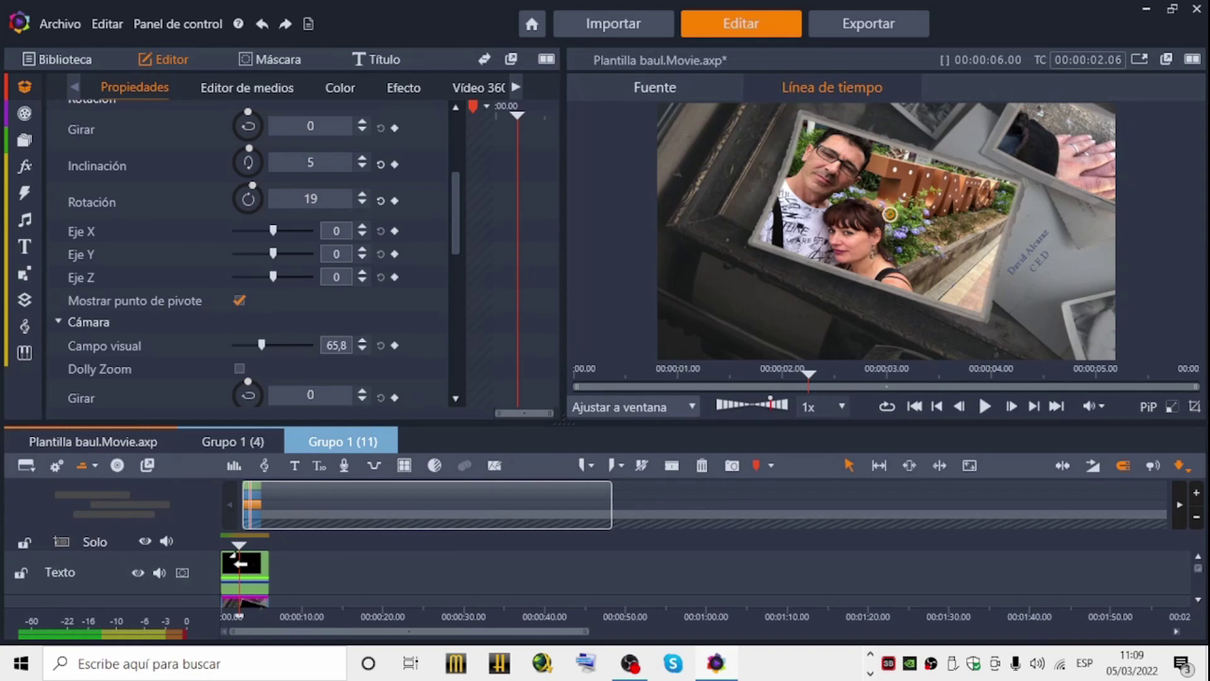
pyautogui.moveTo(565, 417); pyautogui.dragTo(610, 229)
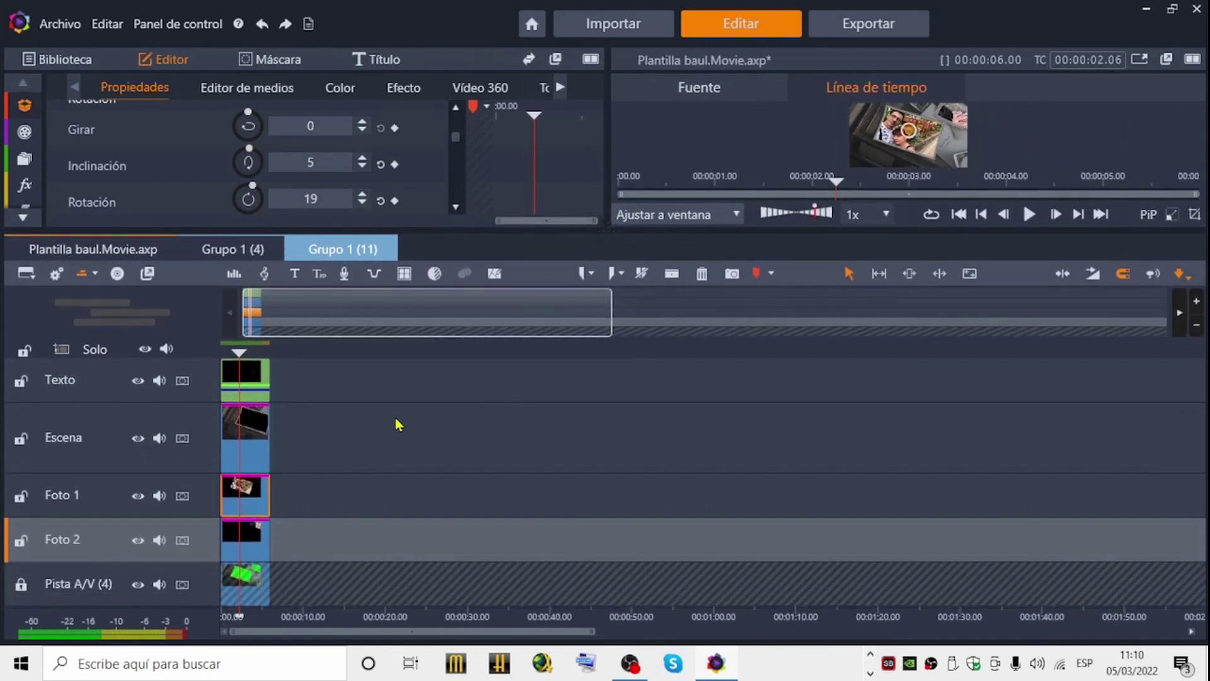
# - Toggle the Escena track's visibility off and on to check its effect, and hide the Pista A/V (4) track
pyautogui.click(252, 445)
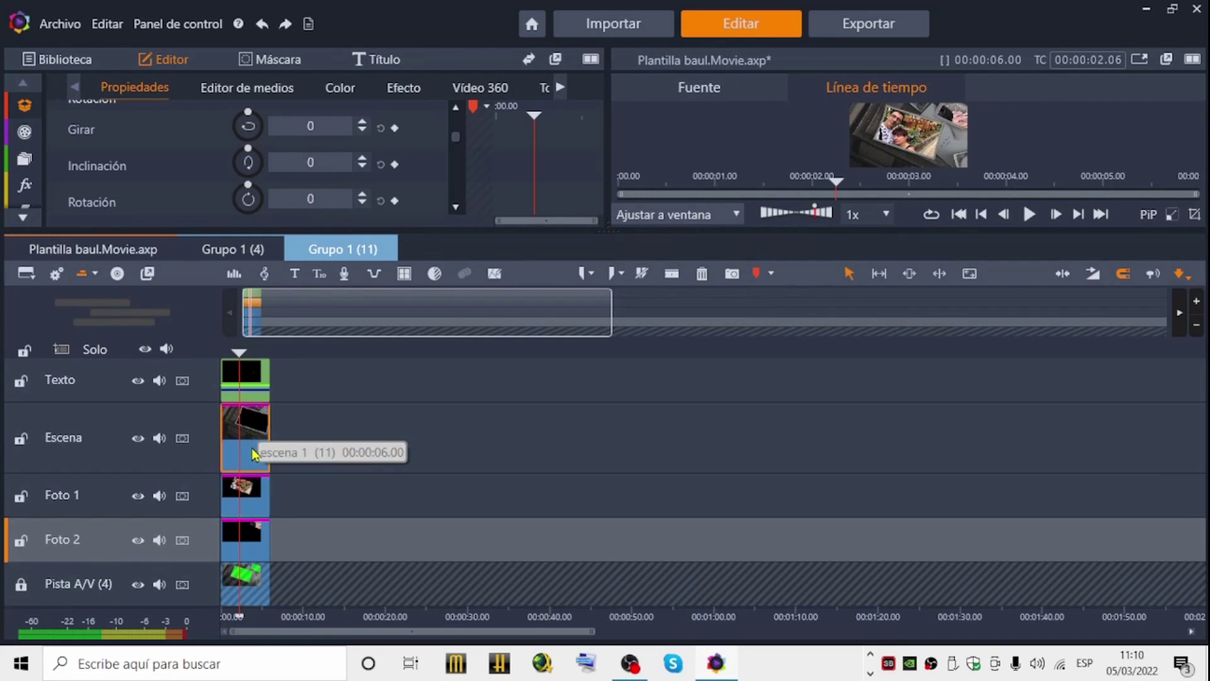
pyautogui.click(138, 438)
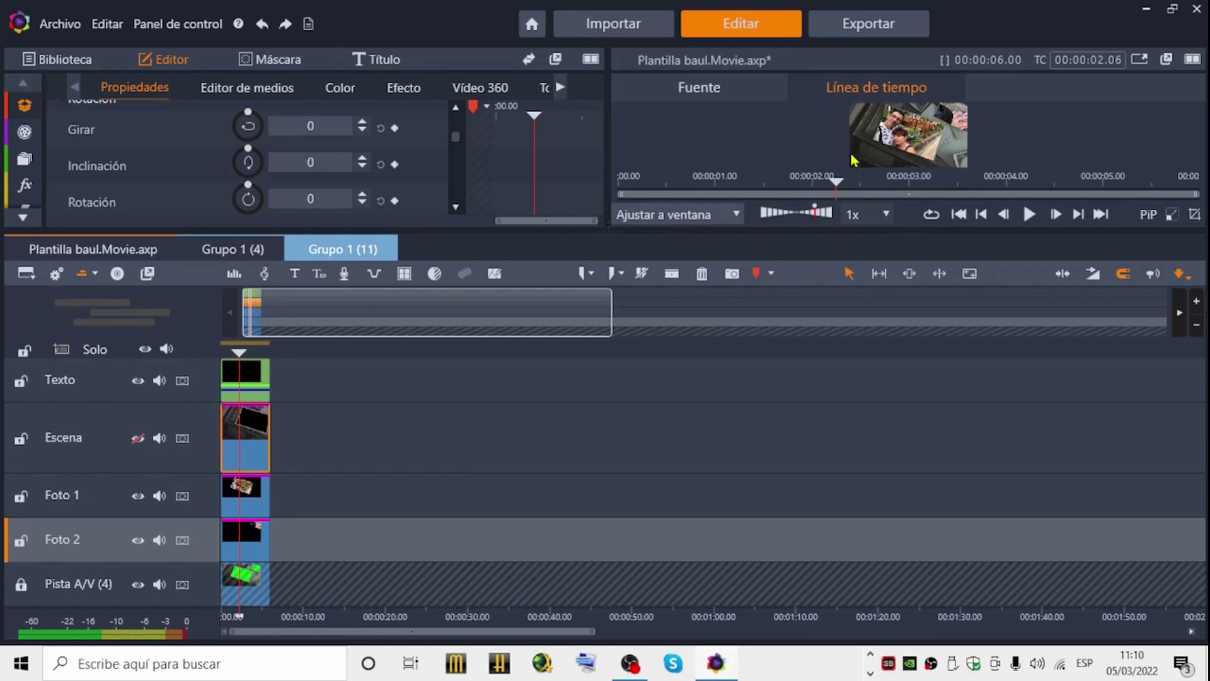
pyautogui.click(137, 438)
pyautogui.click(138, 584)
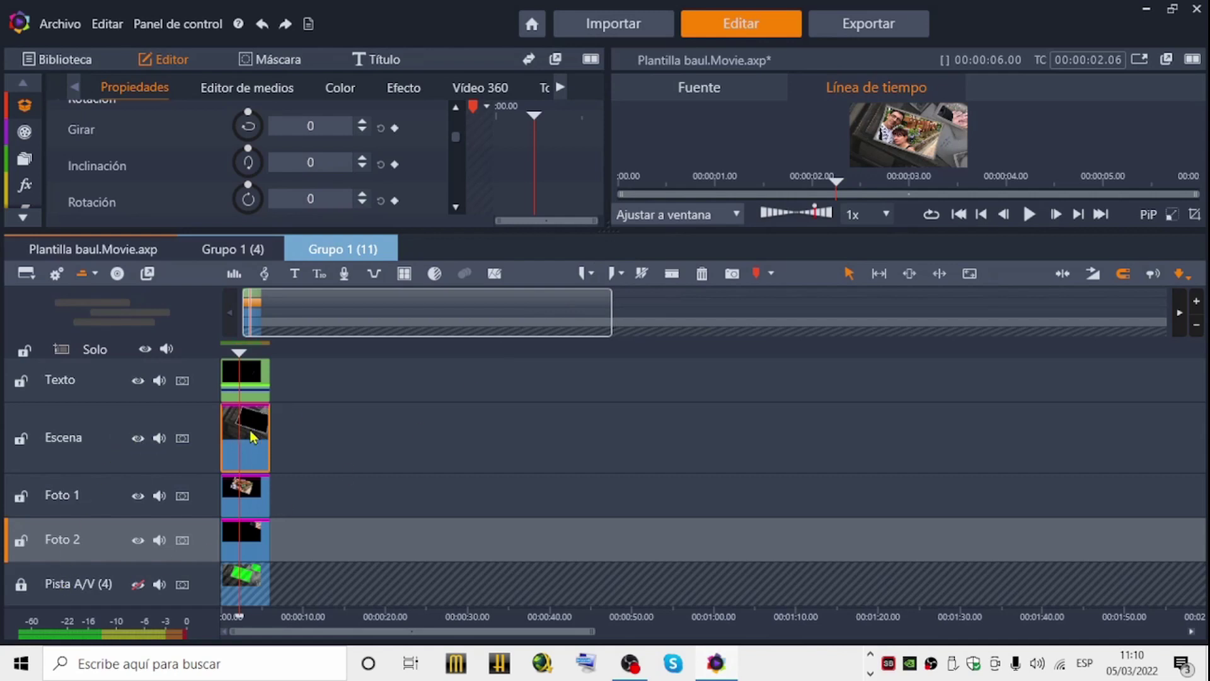
# - Compare the enlarged preview with the Escena track hidden and shown, and make the Pista A/V (4) track visible again
pyautogui.moveTo(606, 230); pyautogui.dragTo(582, 445)
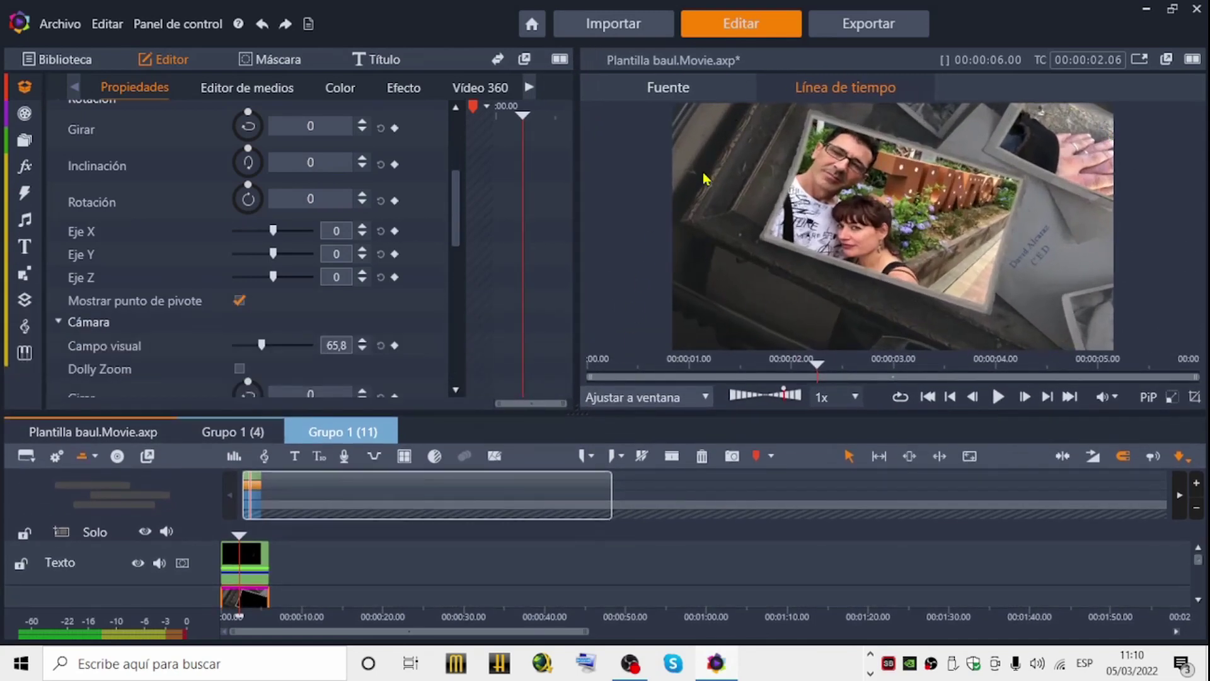
pyautogui.scroll(-1, 105, 579)
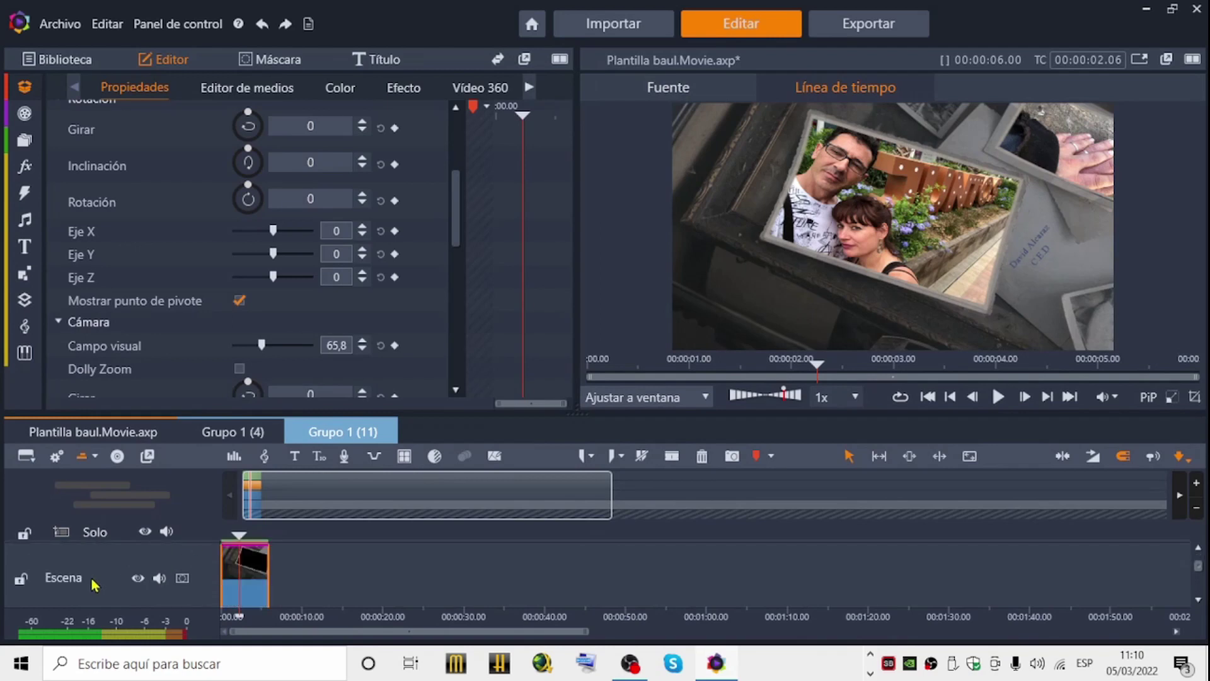
pyautogui.click(137, 578)
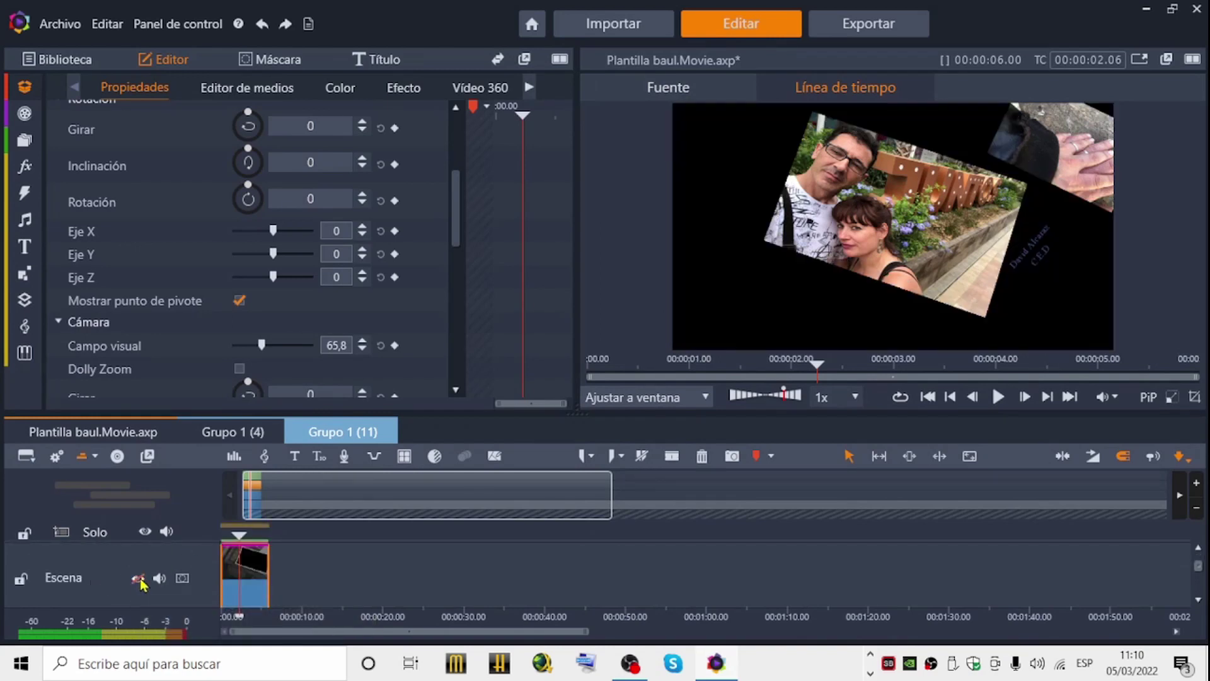
pyautogui.click(138, 580)
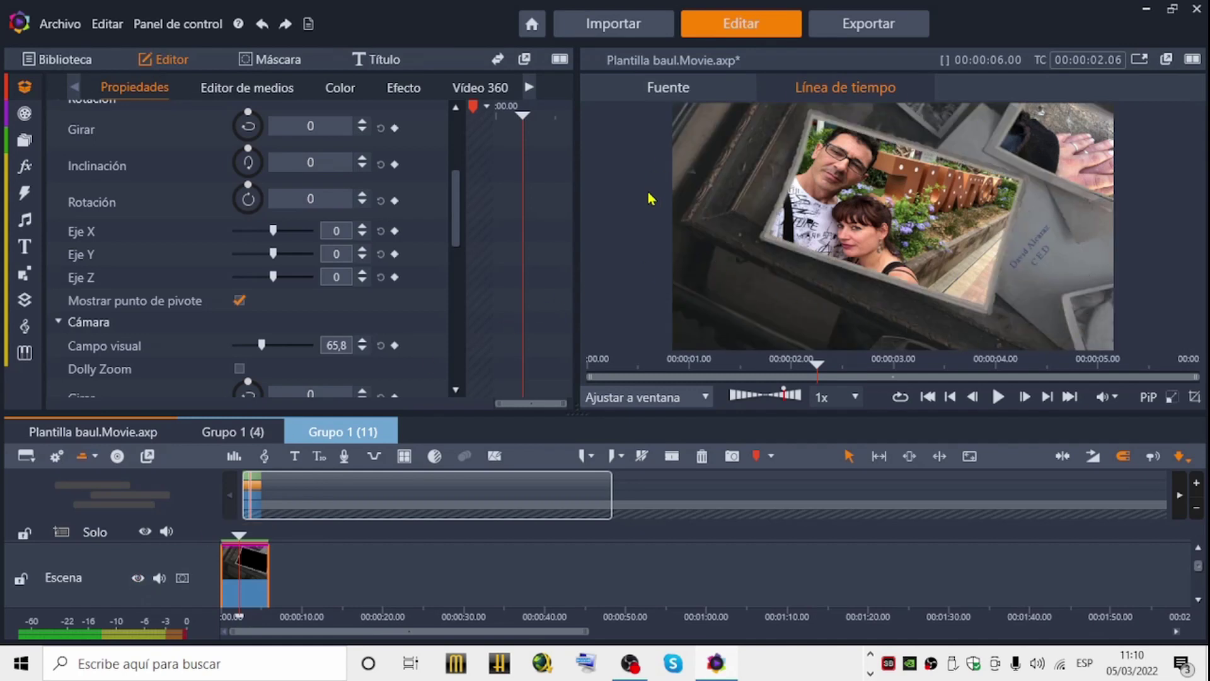
pyautogui.scroll(-3, 97, 584)
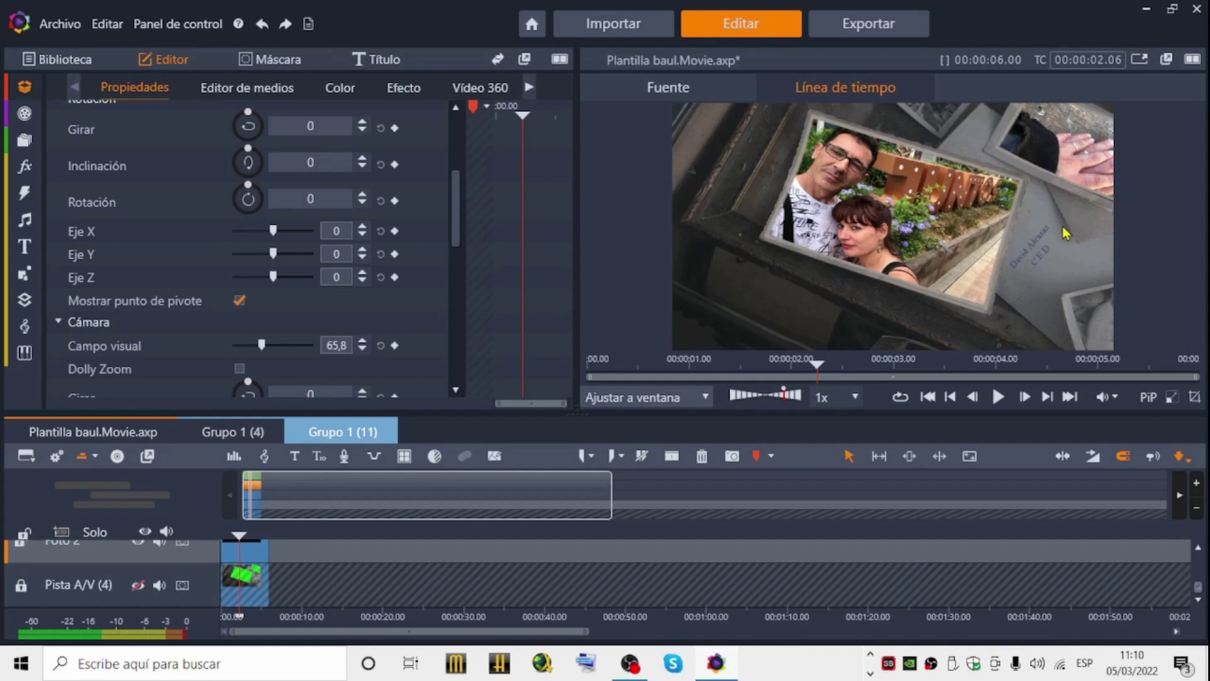
pyautogui.click(137, 585)
pyautogui.click(138, 587)
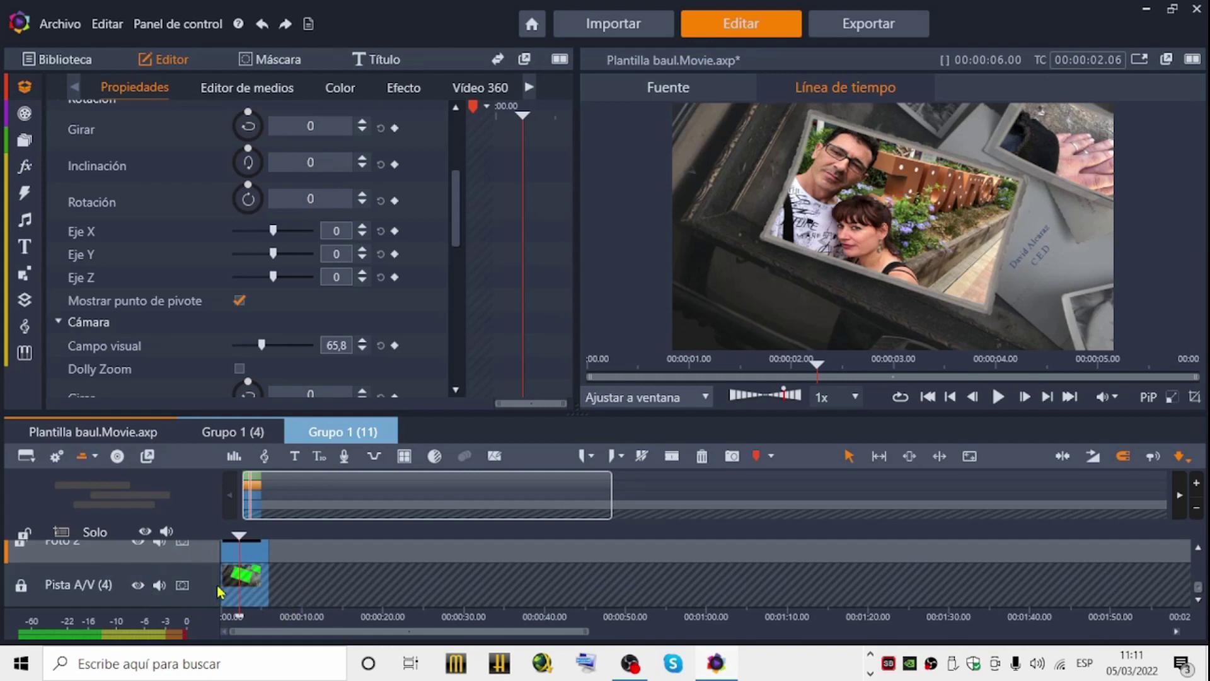
# - Copy all effects from the photo clip on the Foto 1 track of Grupo 1 (11)
pyautogui.moveTo(577, 406); pyautogui.dragTo(540, 256)
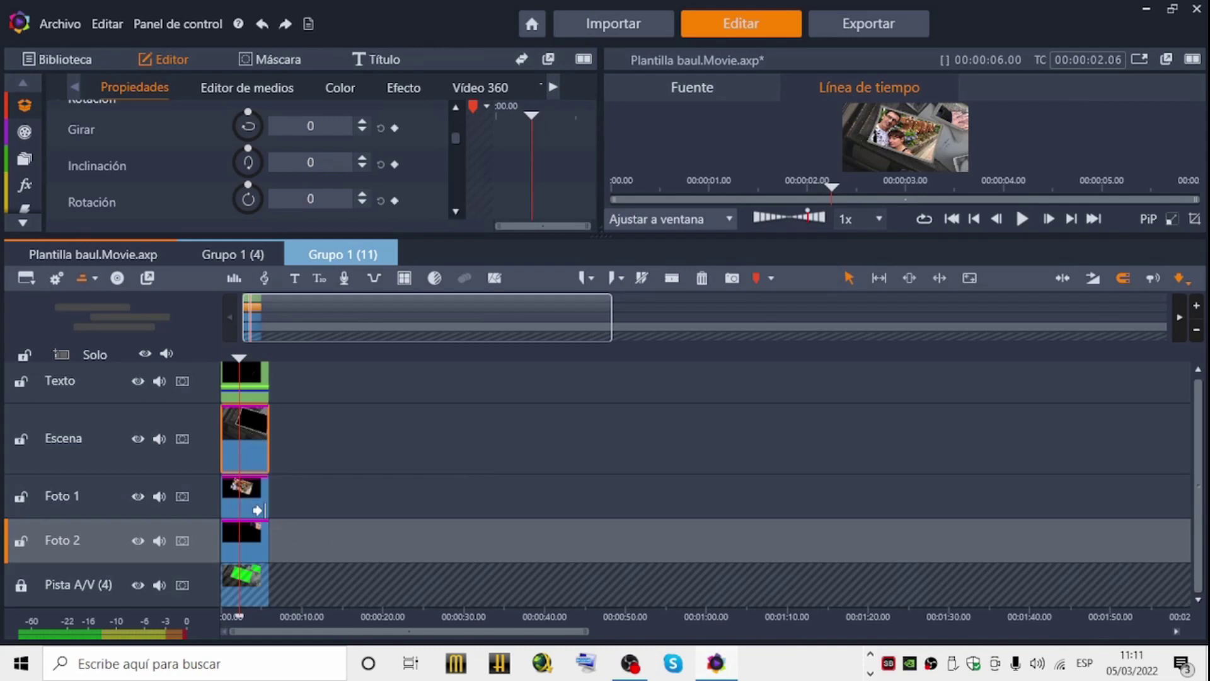
pyautogui.click(253, 498)
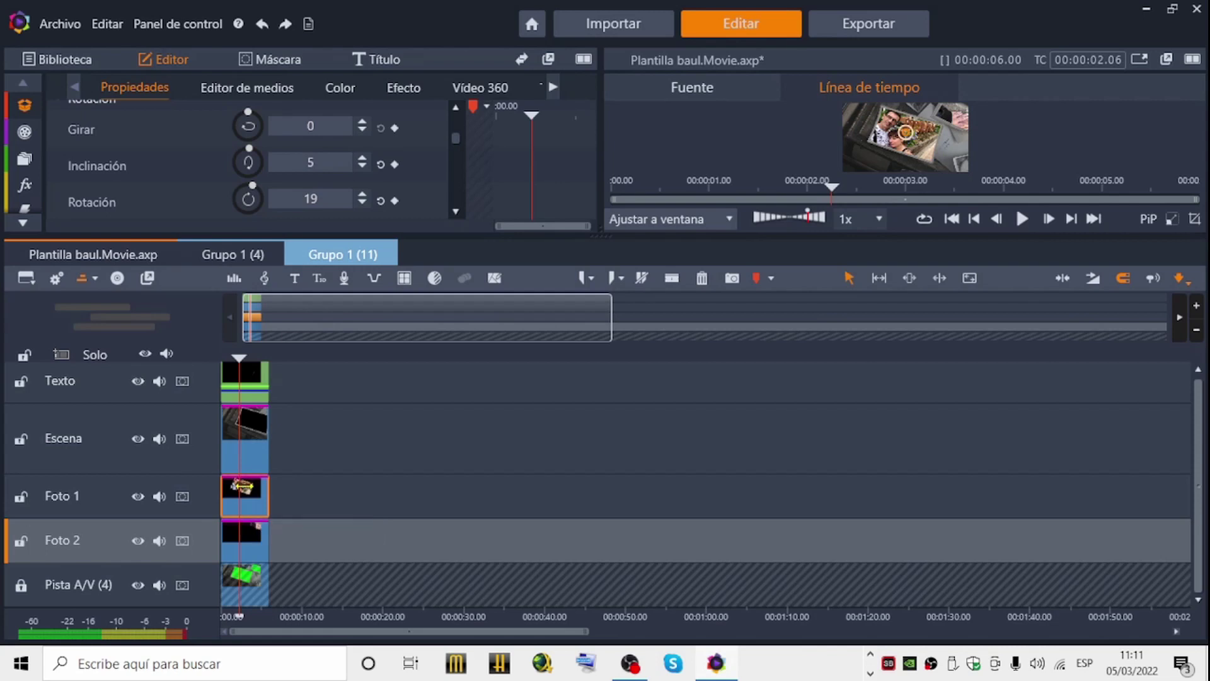
pyautogui.rightClick(252, 481)
pyautogui.moveTo(278, 496)
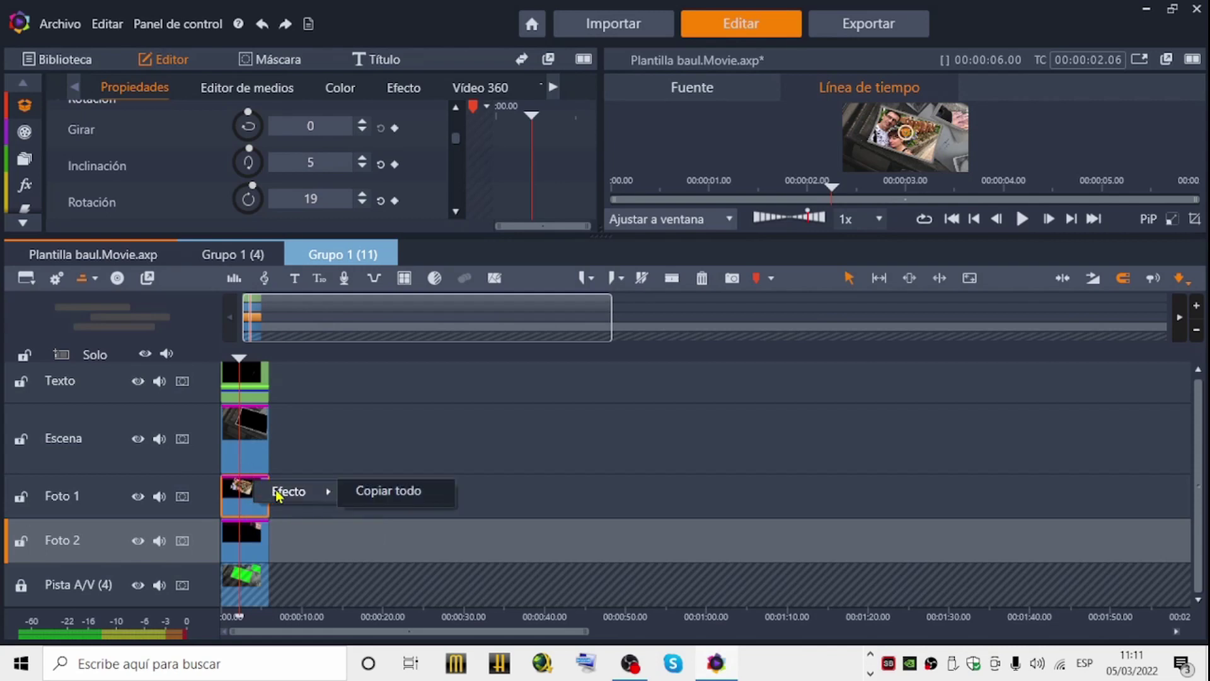
pyautogui.click(351, 496)
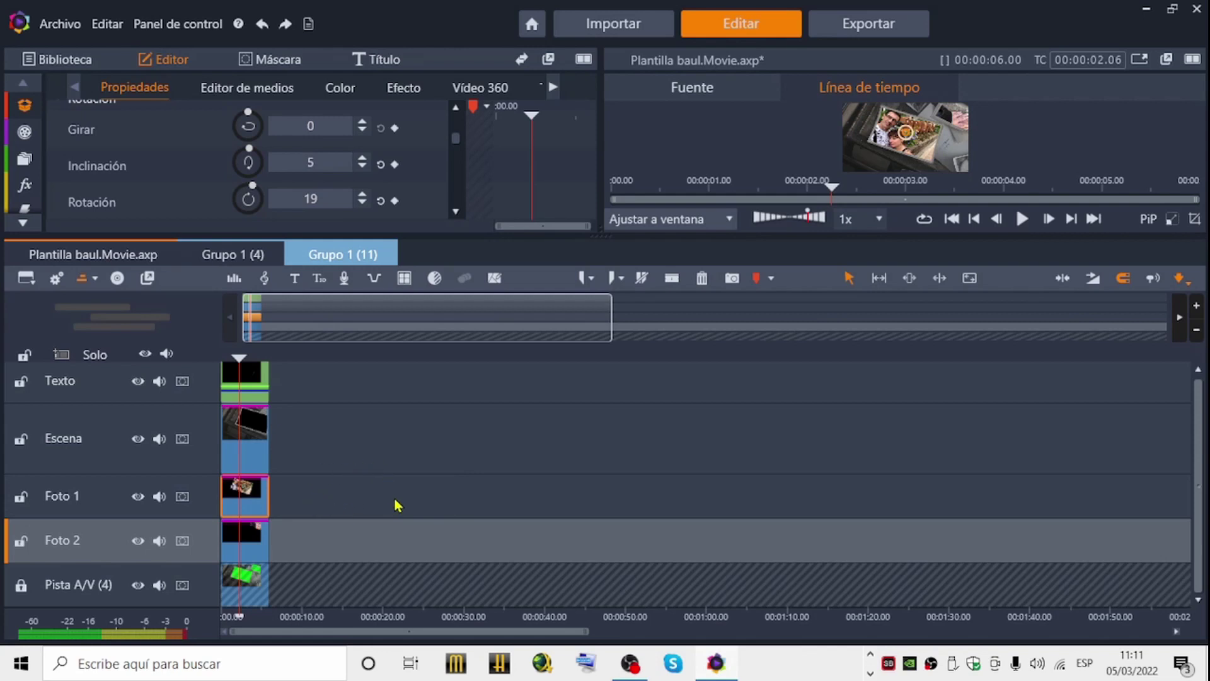